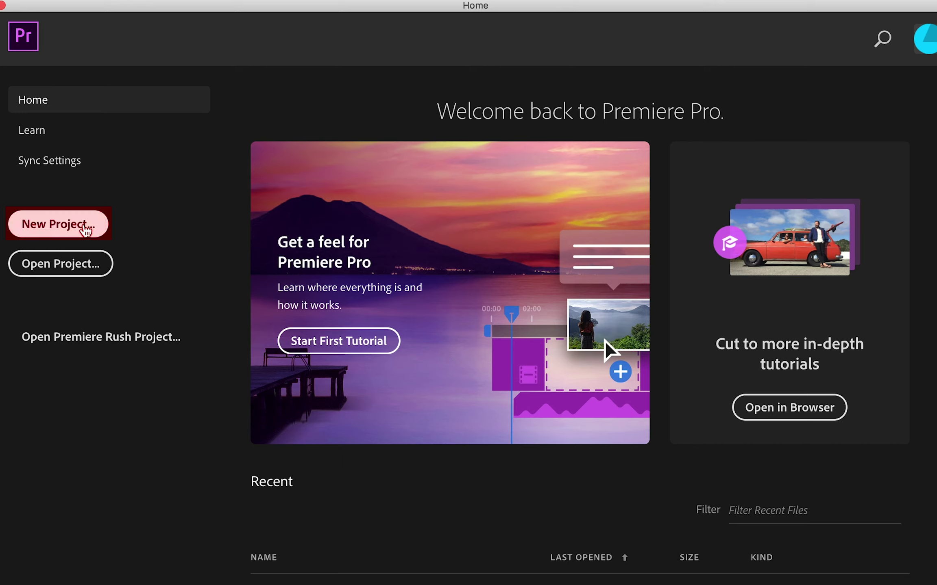
Start a new project from the Premiere Pro Home screen
left_click(86, 231)
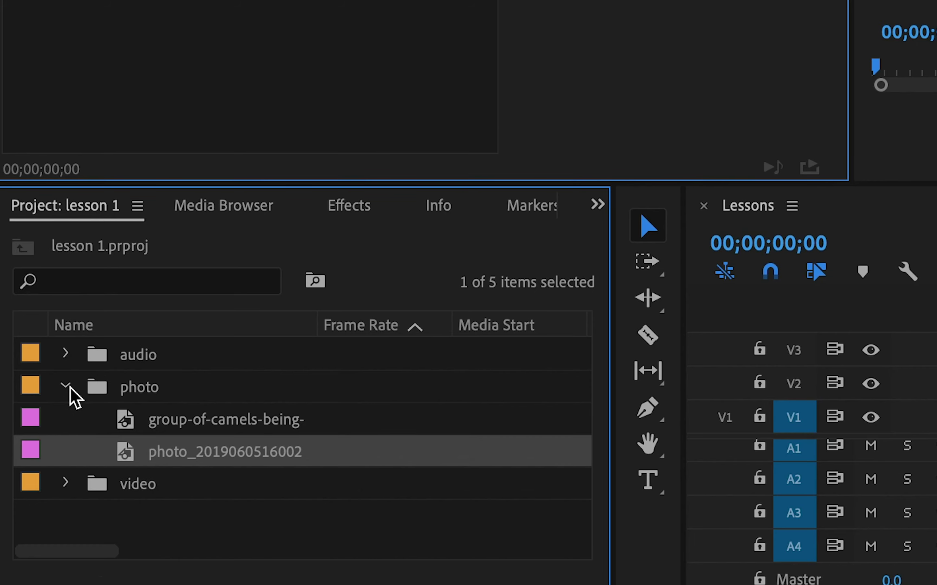
left_click(70, 387)
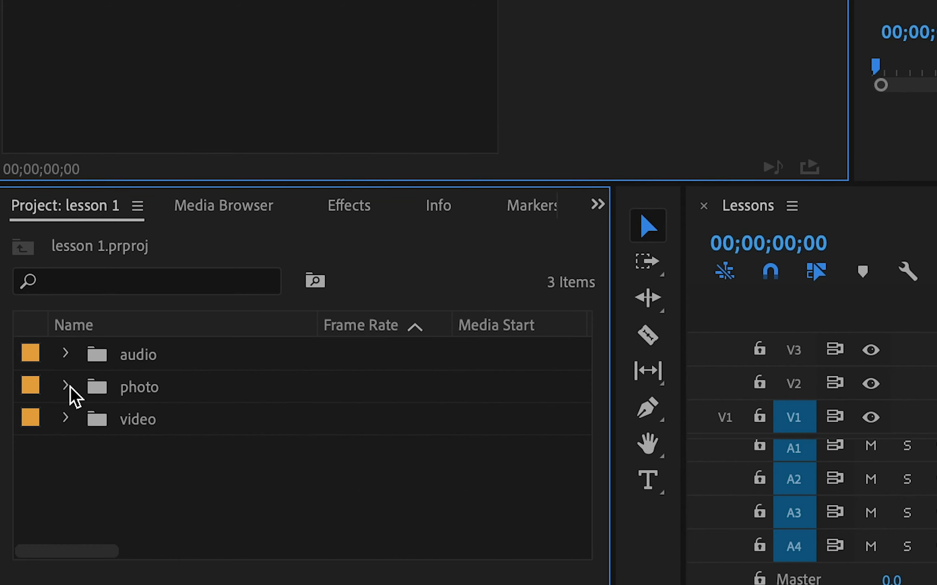
left_click(64, 389)
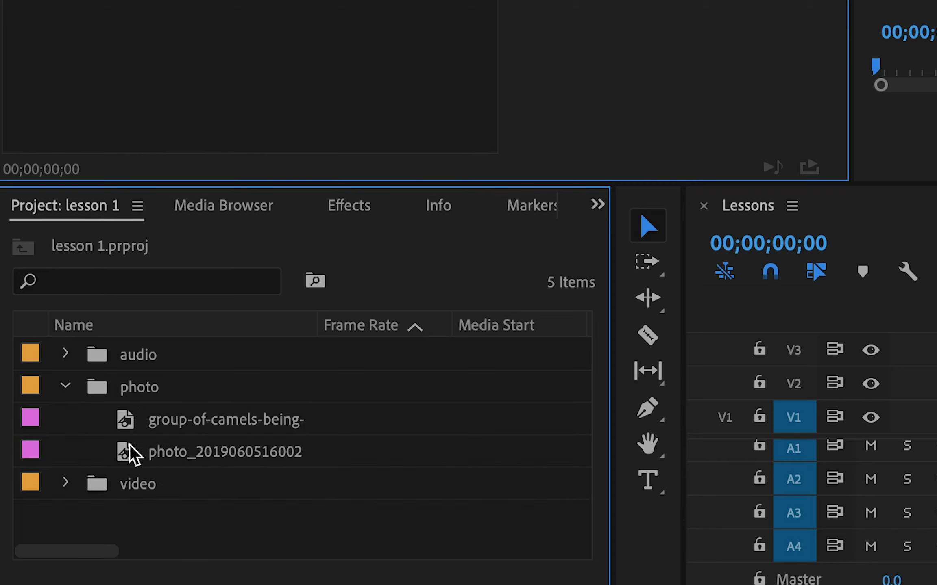
left_click_drag(130, 452, 443, 378)
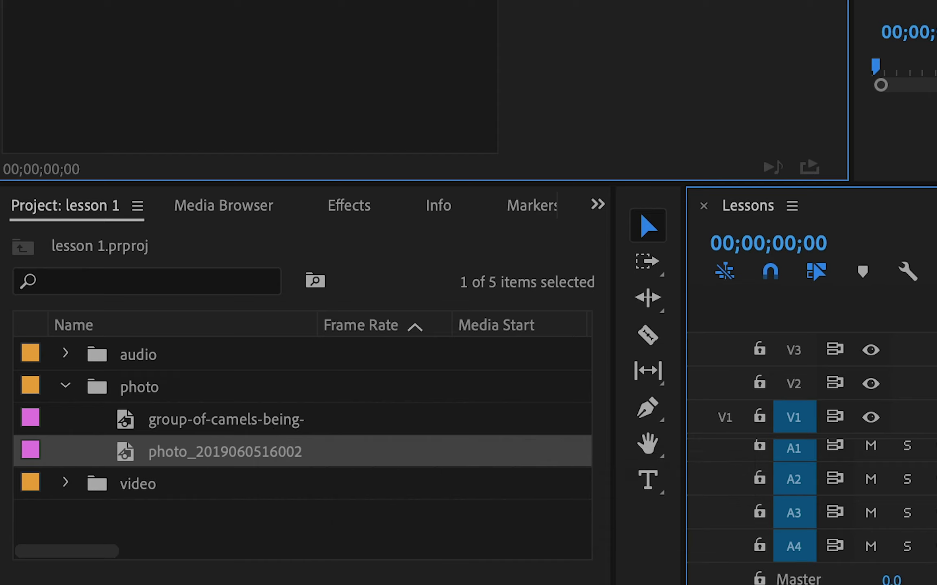
Create a new sequence from the photo clip through its context menu
right_click(260, 456)
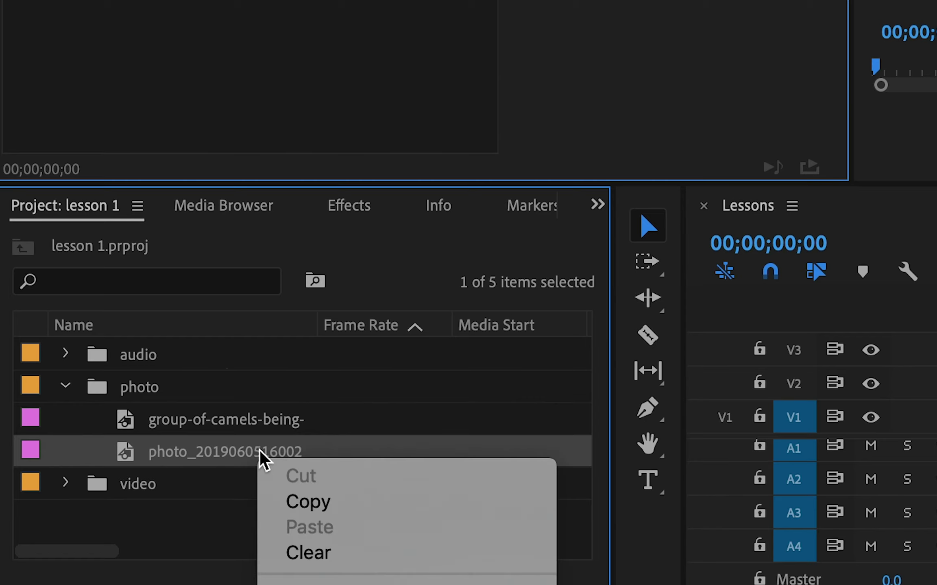
scroll(418, 315, "down", 5)
scroll(418, 316, "down", 5)
scroll(418, 316, "down", 5)
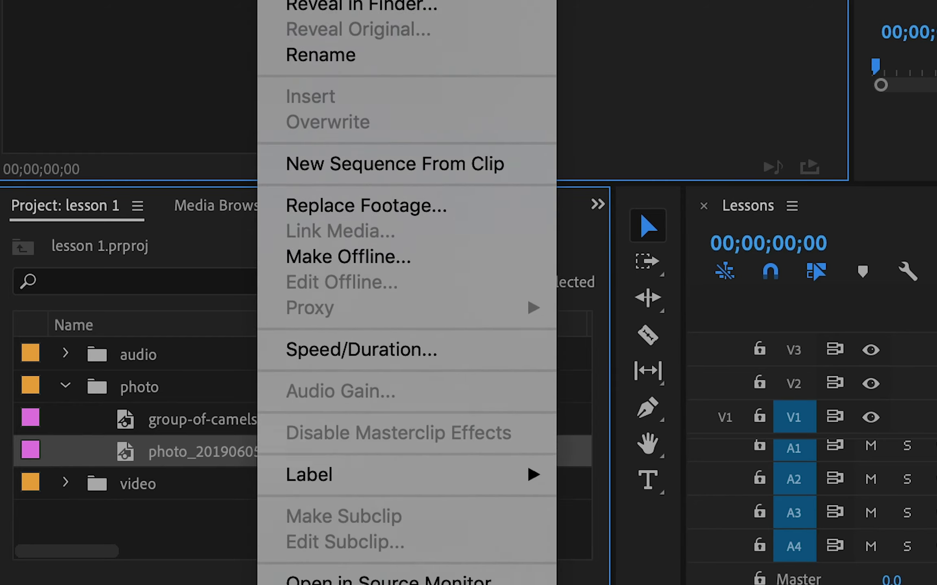
scroll(418, 316, "down", 2)
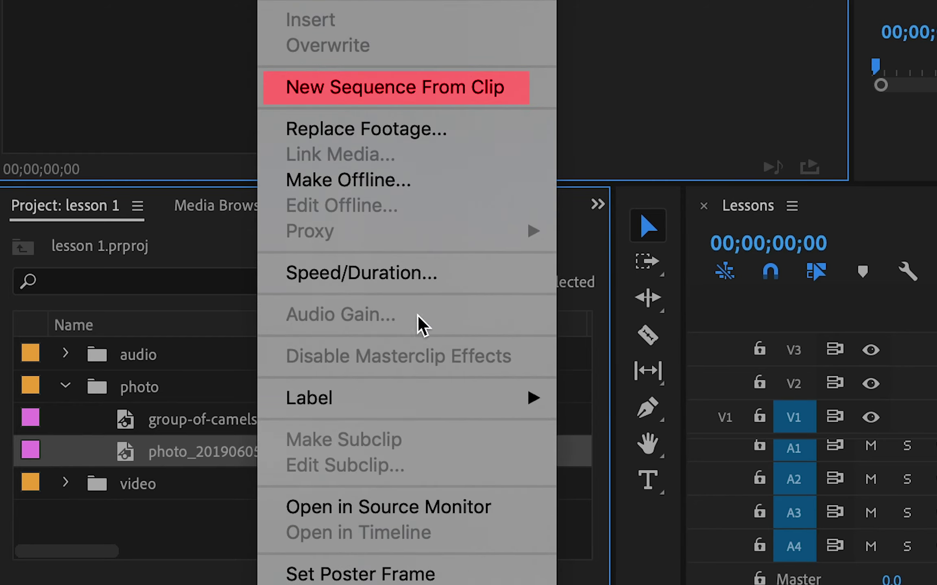
left_click(436, 86)
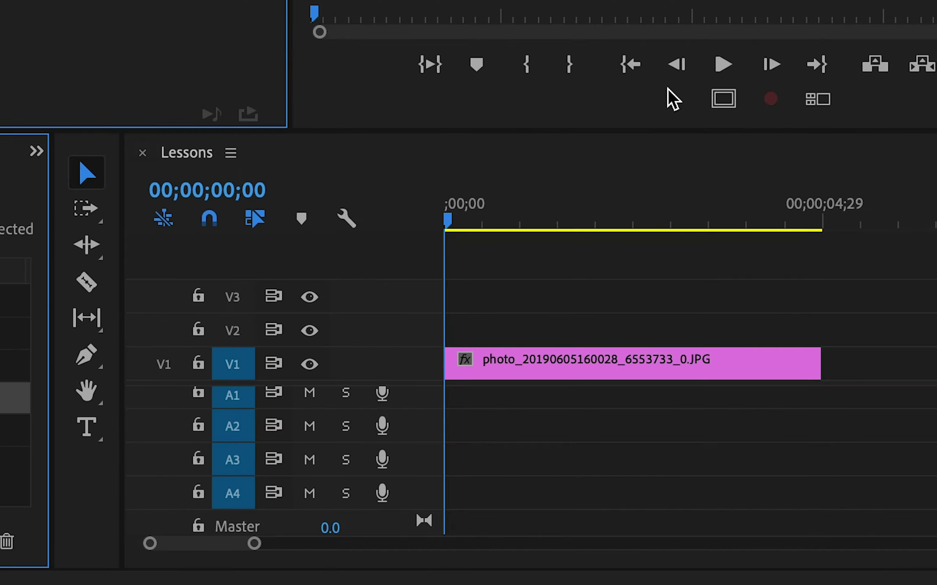
Apply Set to Frame Size to the V1 photo clip so the sea lion fills the frame
right_click(616, 364)
scroll(623, 366, "down", 5)
scroll(622, 366, "down", 5)
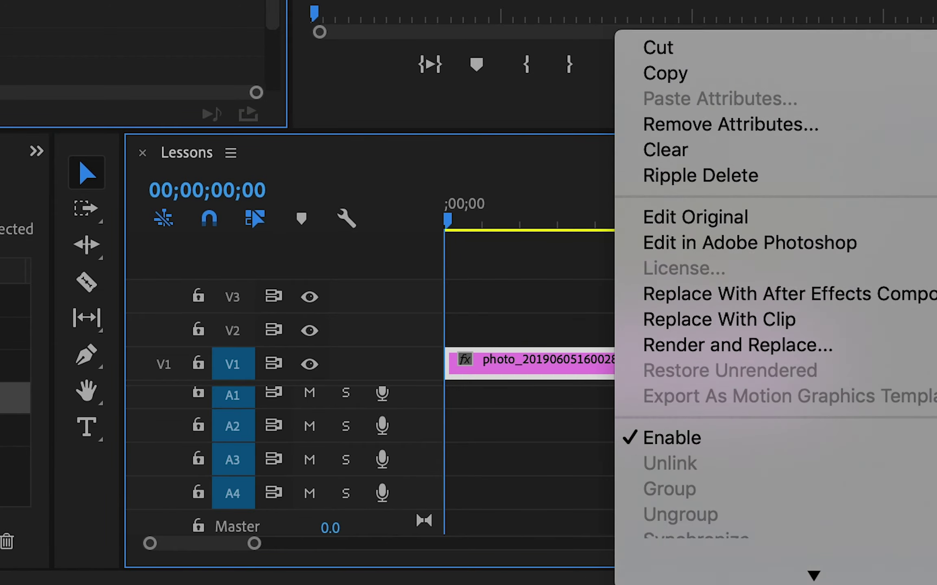
scroll(622, 366, "down", 5)
scroll(622, 366, "down", 5)
scroll(773, 406, "down", 3)
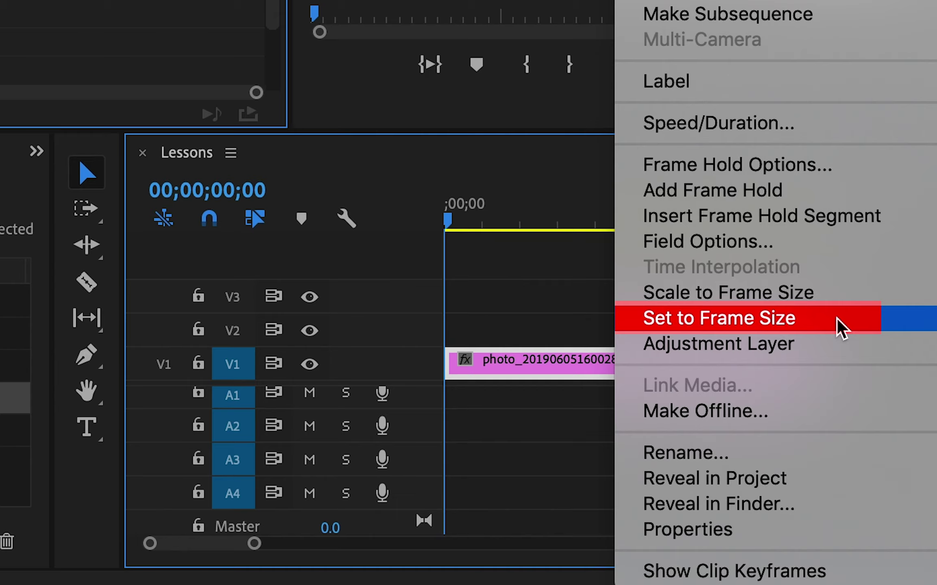
left_click(840, 327)
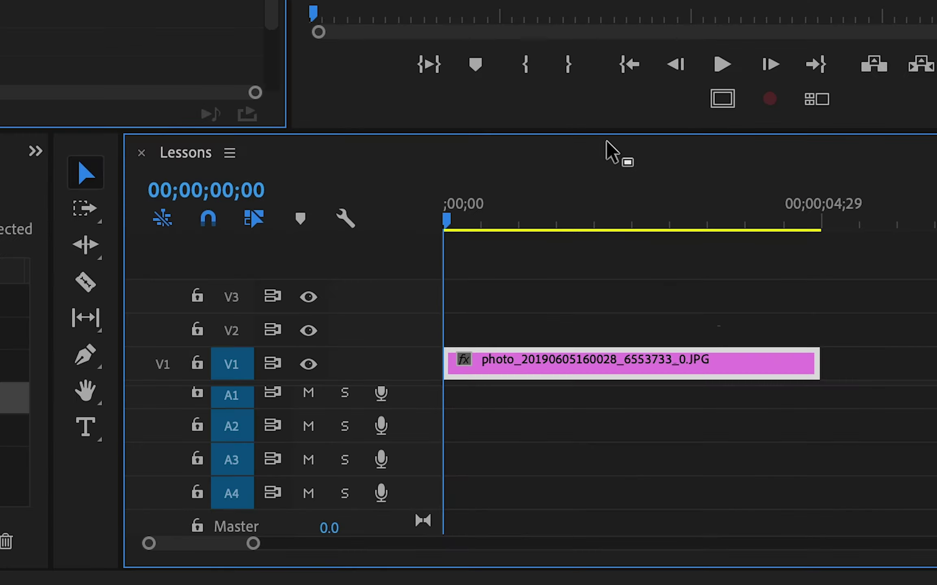
Scrub the photo's Scale down to 51.0, then play back the sequence to preview it
left_click(576, 204)
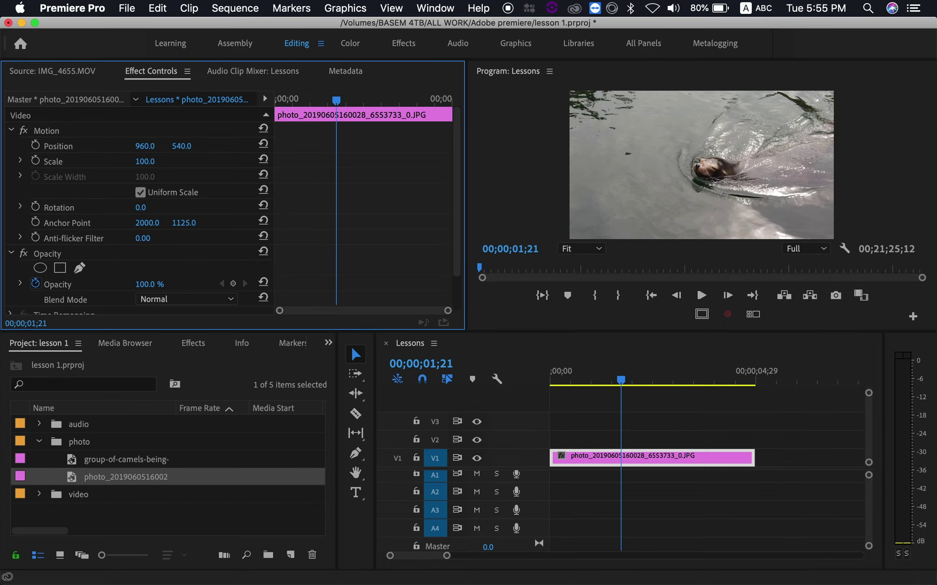
left_click_drag(145, 162, 125, 162)
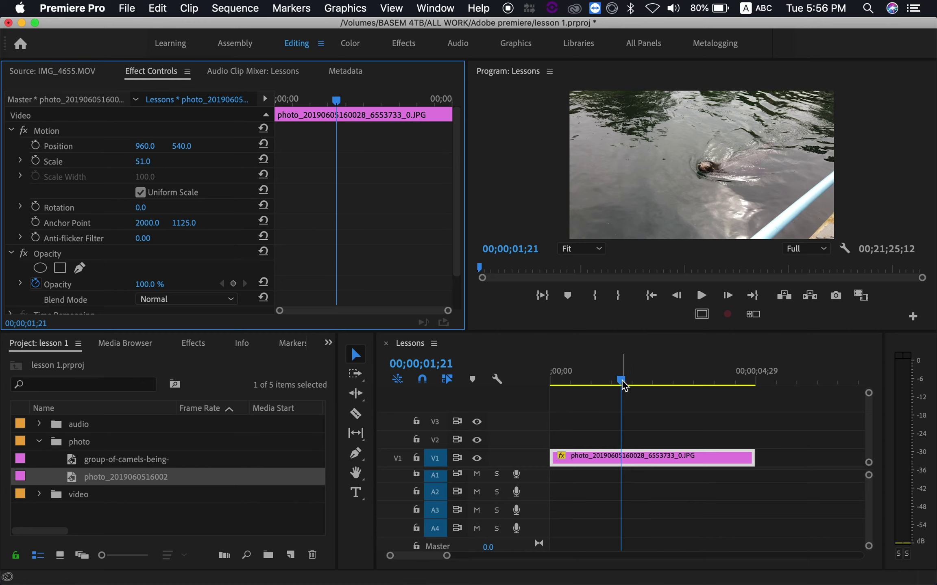
left_click(603, 381)
left_click_drag(551, 384, 600, 387)
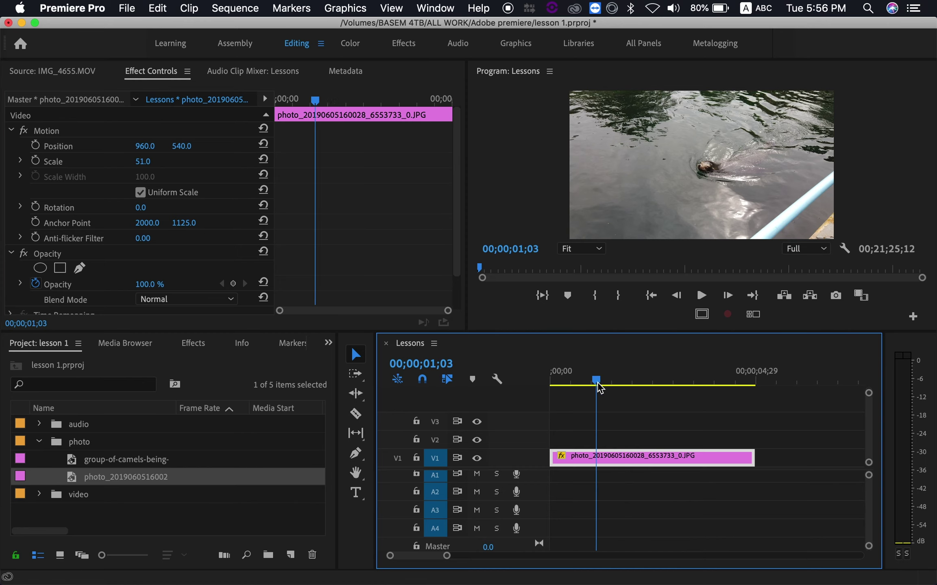
key("space")
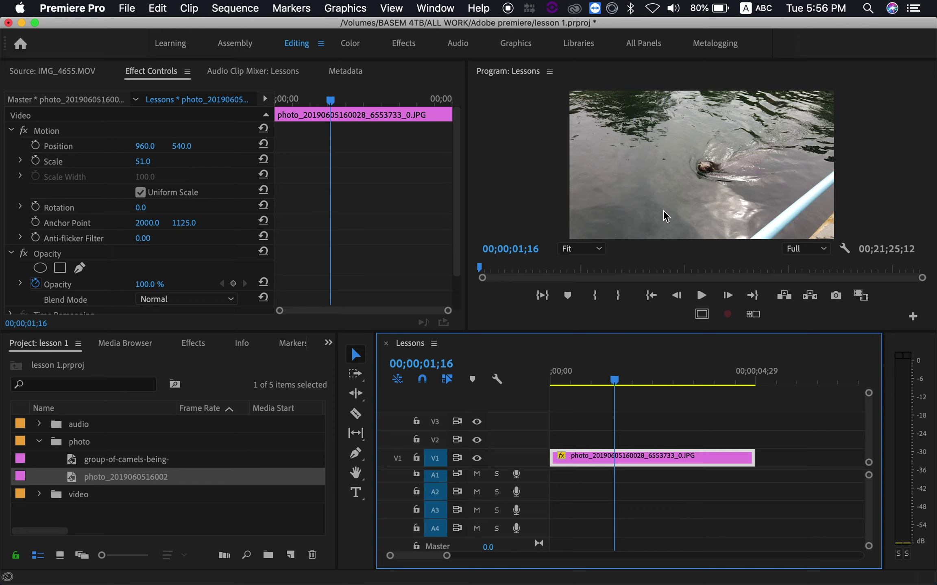
left_click_drag(612, 379, 568, 384)
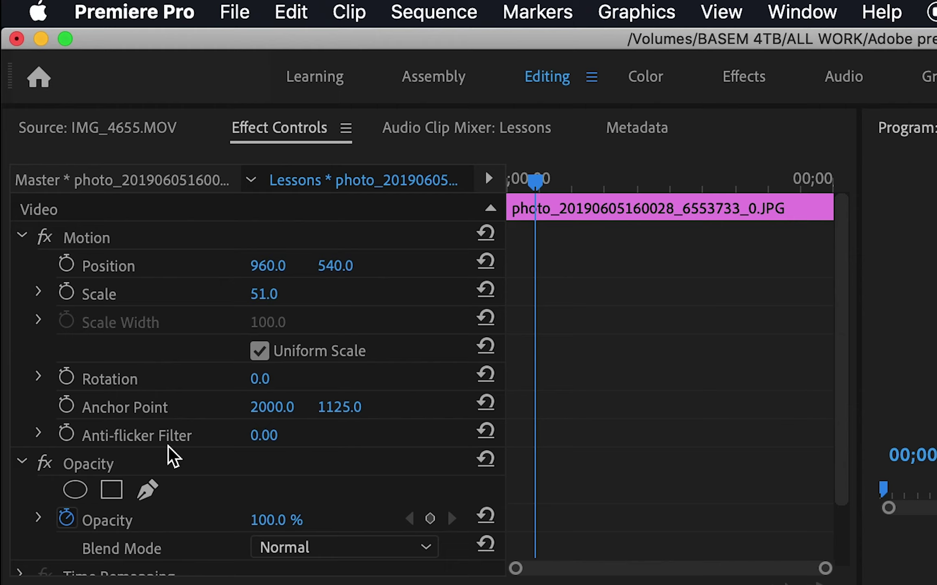
Turn off Opacity animation to clear its keyframes, and return the playhead to the clip start
left_click(67, 518)
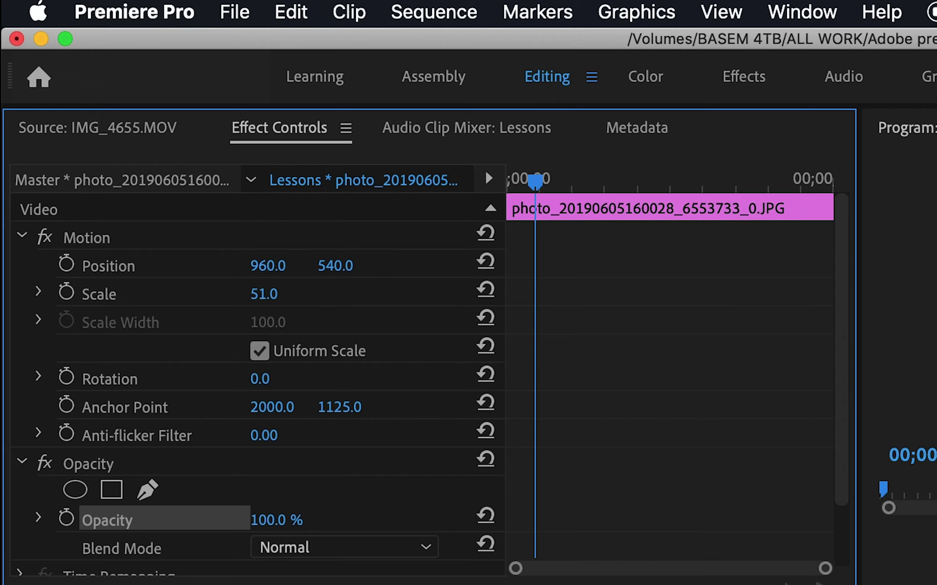
mouse_move(536, 183)
left_mouse_down()
mouse_move(481, 201)
mouse_move(519, 185)
left_mouse_up()
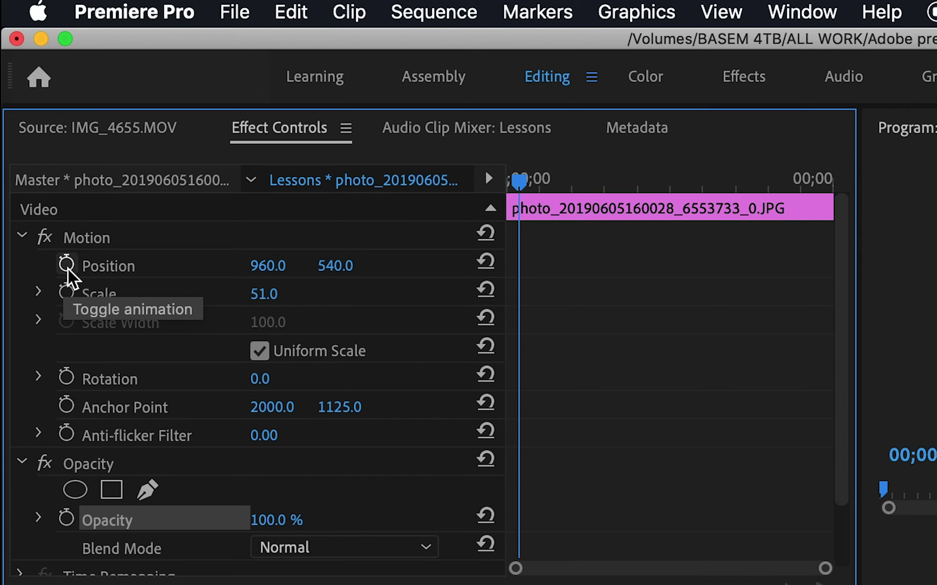
Add a Position keyframe at the clip start with X at -1074.0, off-screen left
left_click(66, 265)
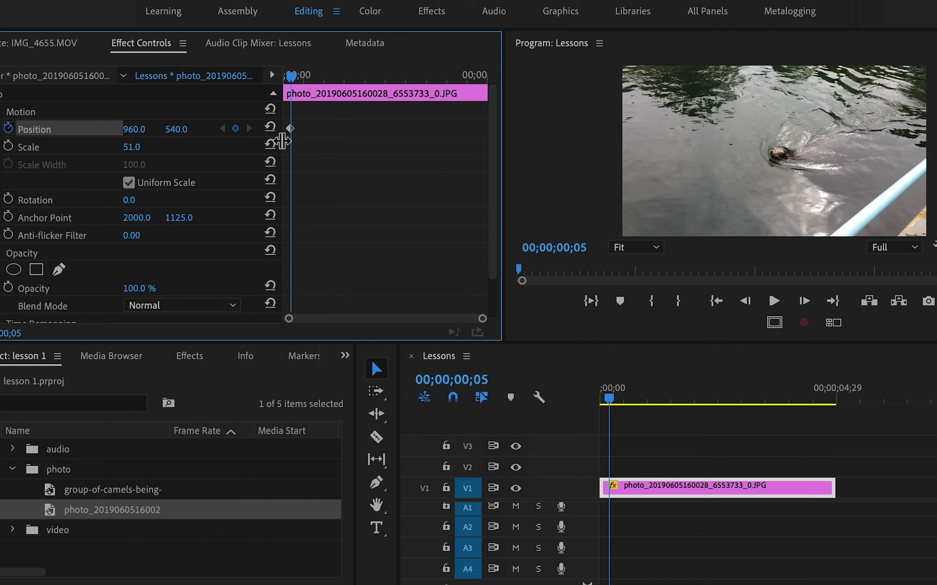
left_click_drag(136, 129, 48, 129)
left_click_drag(135, 129, 41, 130)
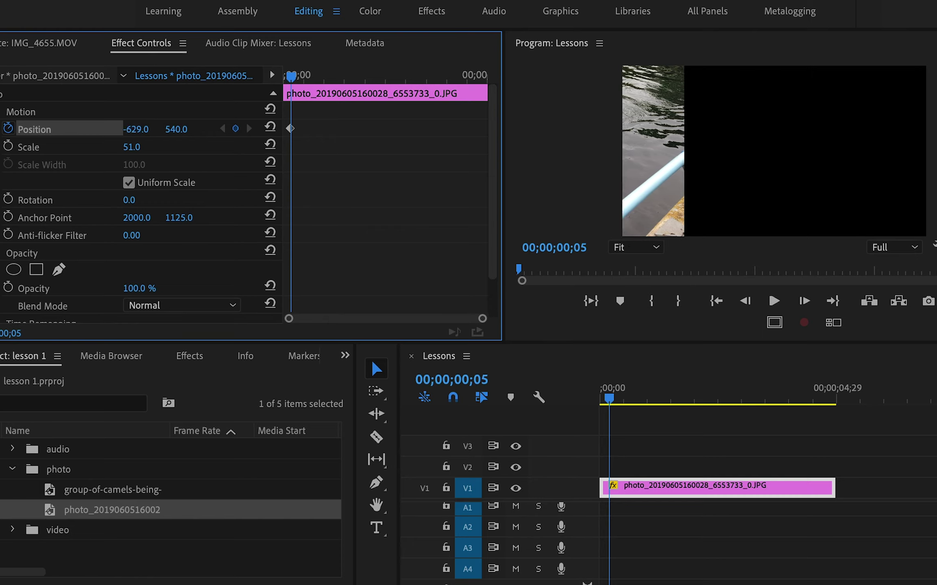
left_click_drag(134, 129, 49, 129)
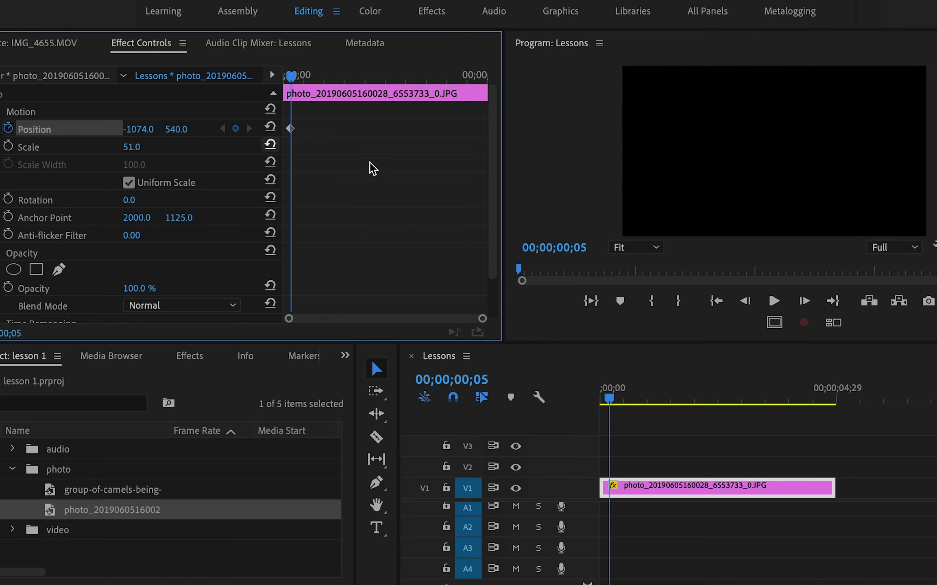
left_click(294, 77)
Add a second Position keyframe a few frames later, reset to 960.0, 540.0
left_click_drag(295, 80, 306, 85)
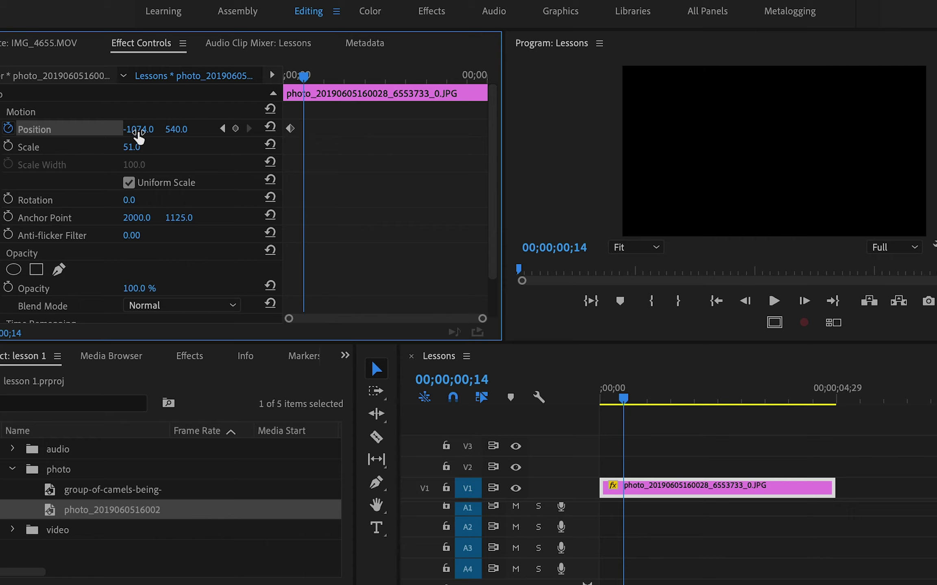
left_click_drag(139, 129, 212, 129)
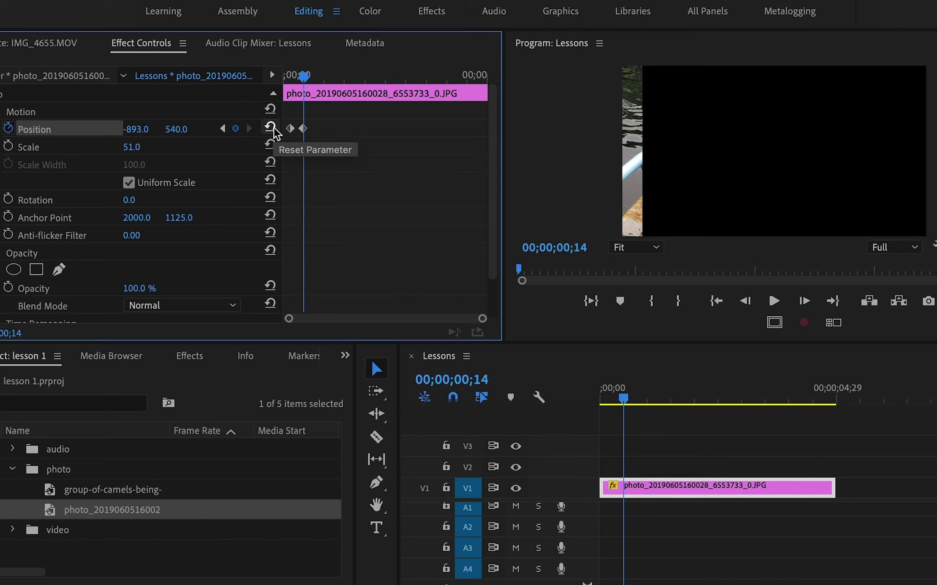
left_click(272, 129)
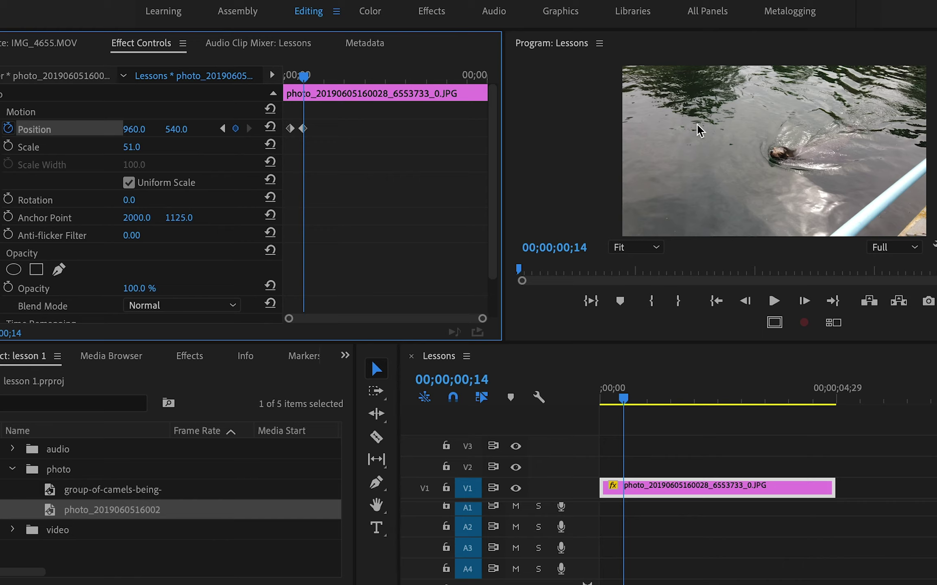
mouse_move(303, 78)
left_mouse_down()
mouse_move(288, 78)
mouse_move(304, 87)
left_mouse_up()
Save the project and move the current time to 00;00;00;21
key("ctrl+s")
left_click_drag(304, 76, 292, 80)
left_click_drag(287, 81, 306, 81)
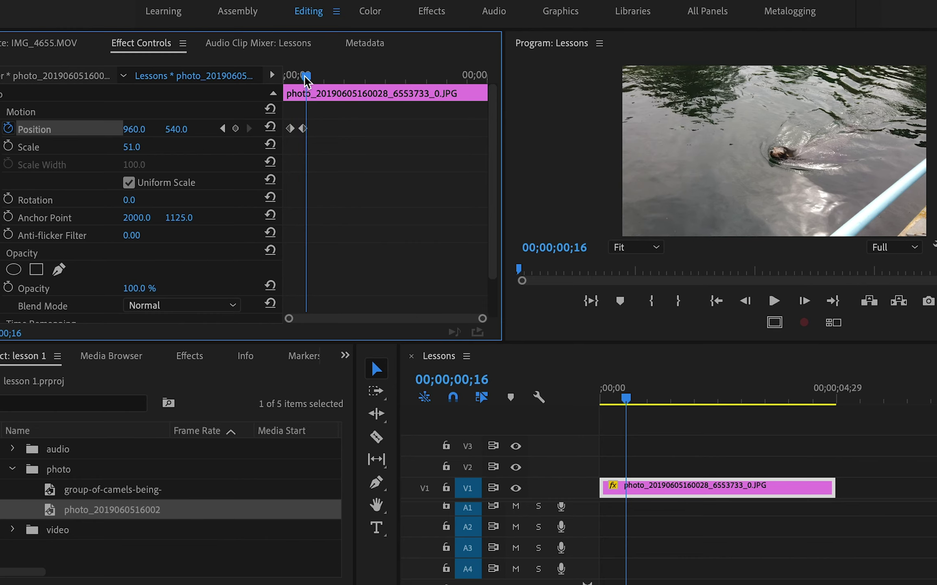
left_click_drag(306, 76, 316, 77)
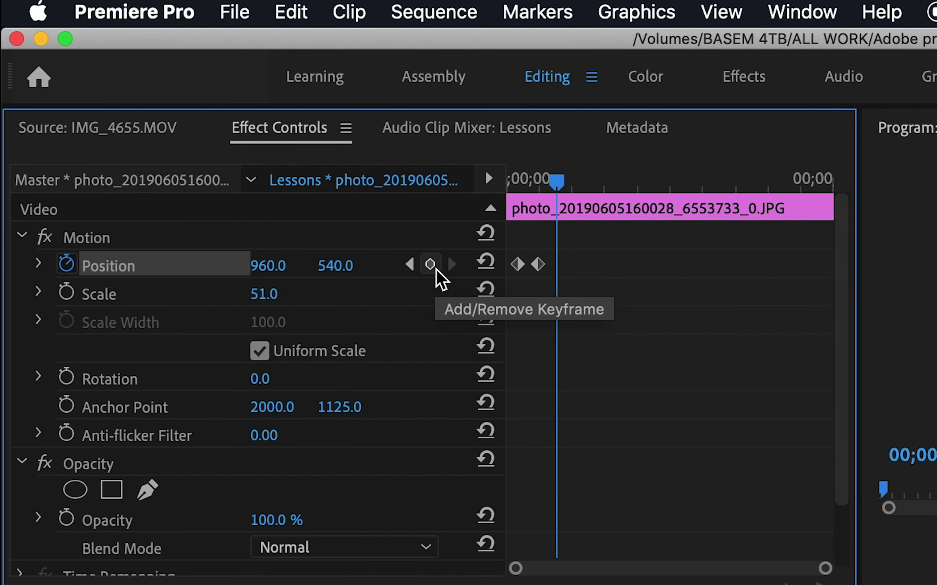
Add a Position keyframe at 00;21, then another at 01;07 with X at 2974.0
left_click(431, 265)
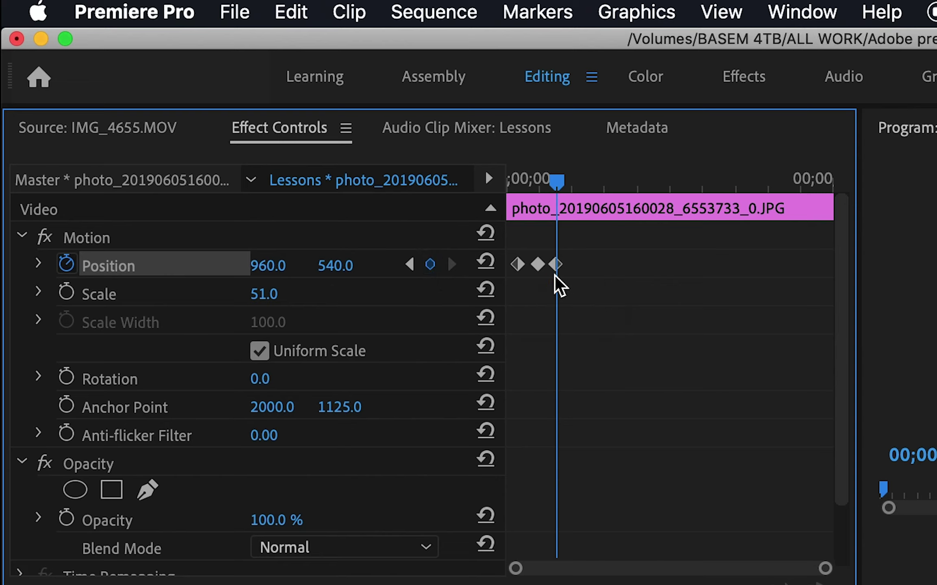
mouse_move(558, 186)
left_mouse_down()
mouse_move(295, 80)
mouse_move(318, 82)
left_mouse_up()
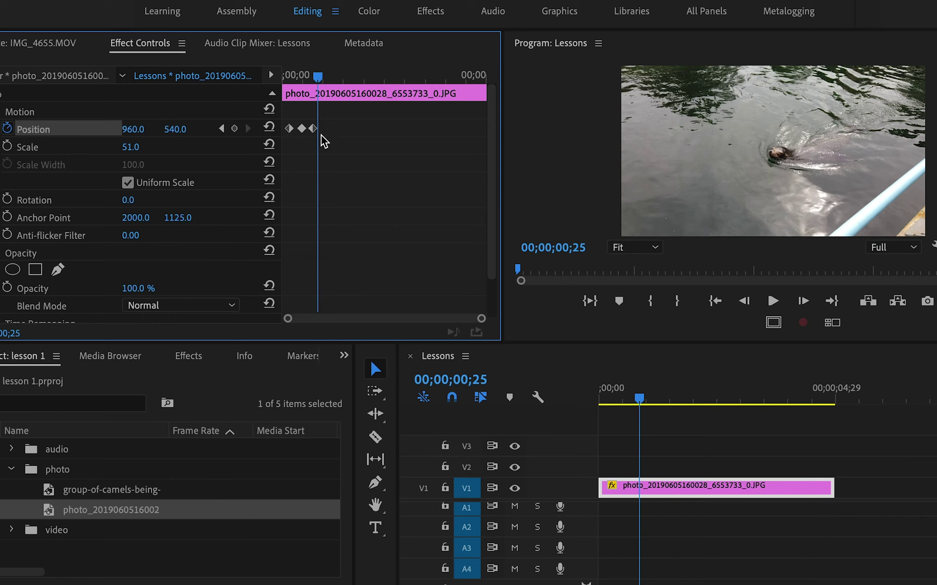
left_click_drag(323, 84, 336, 84)
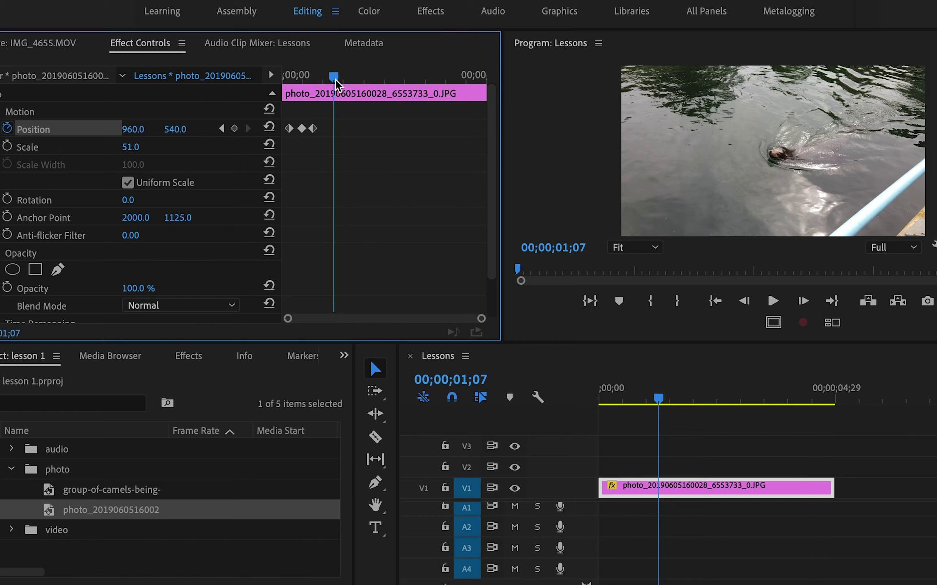
left_click_drag(136, 130, 788, 130)
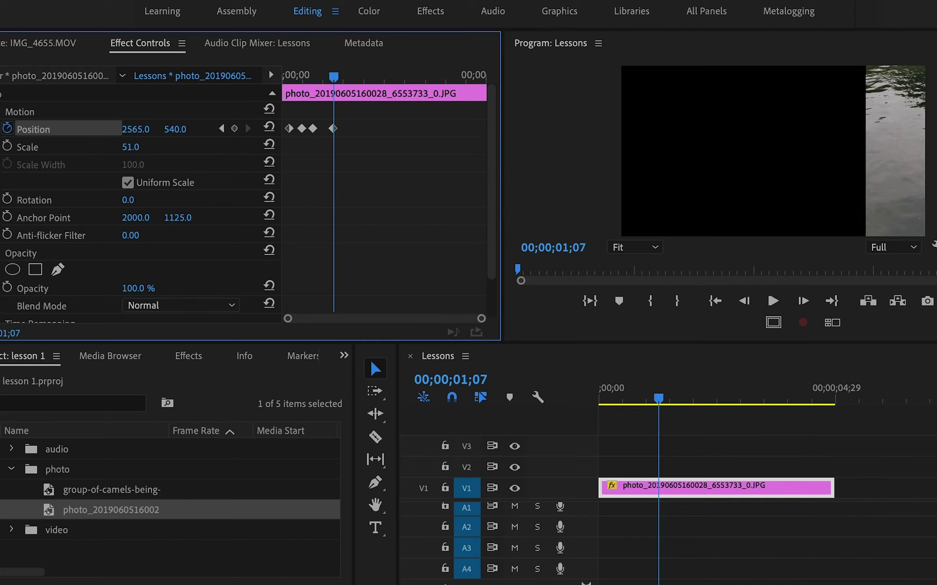
left_click_drag(789, 130, 935, 130)
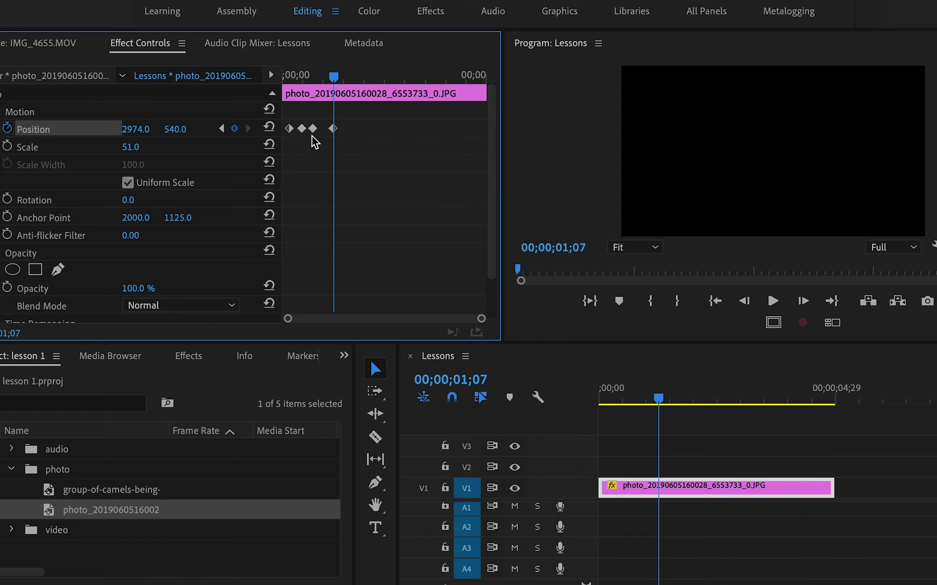
left_click_drag(332, 77, 281, 78)
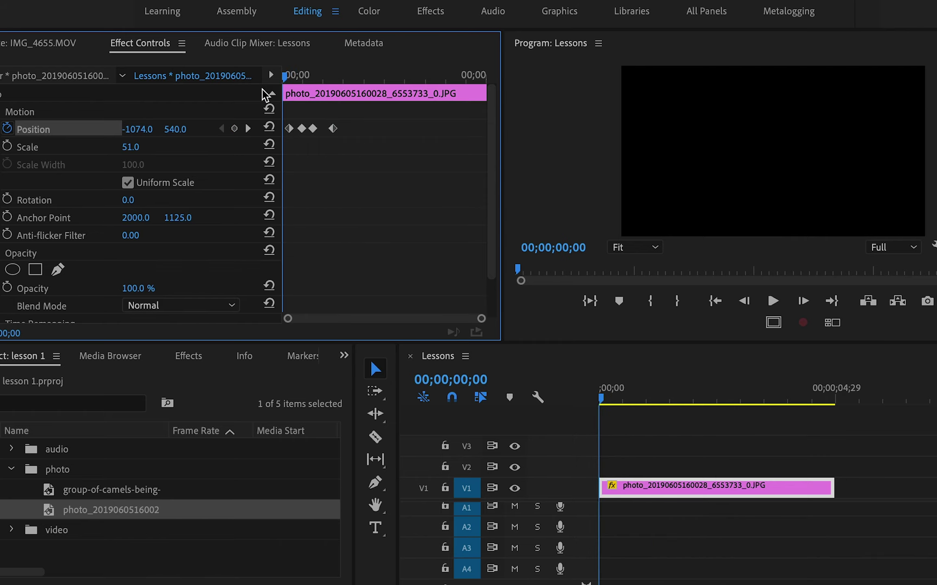
key("space")
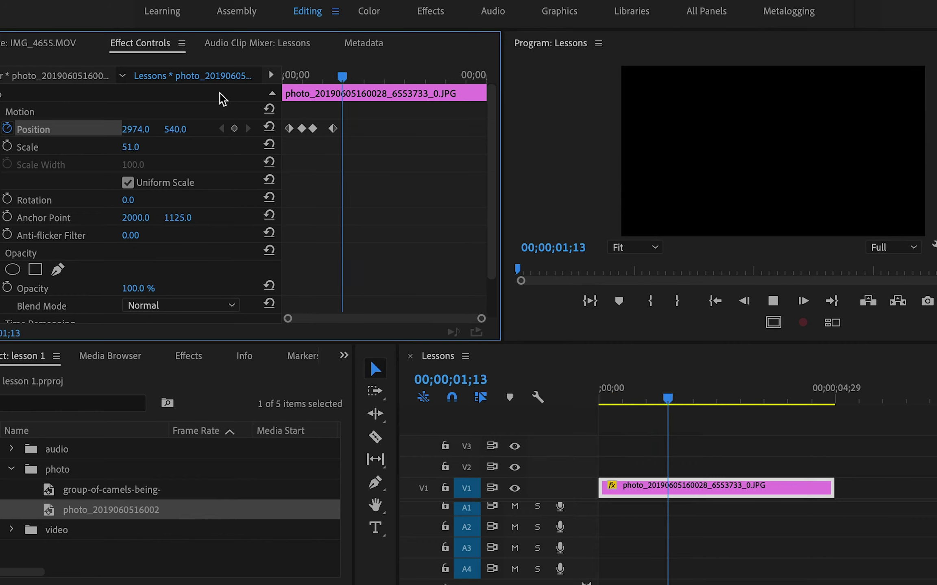
key("space")
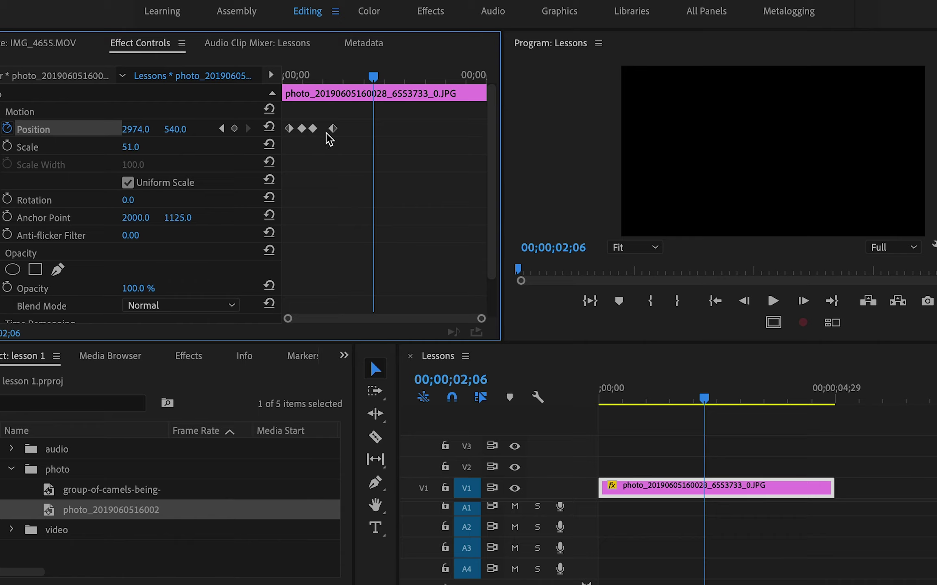
Shift the three later Position keyframes later in time and play back the result
left_click_drag(343, 141, 297, 114)
mouse_move(303, 129)
left_mouse_down()
mouse_move(314, 130)
mouse_move(316, 112)
mouse_move(349, 128)
left_mouse_up()
left_click(339, 155)
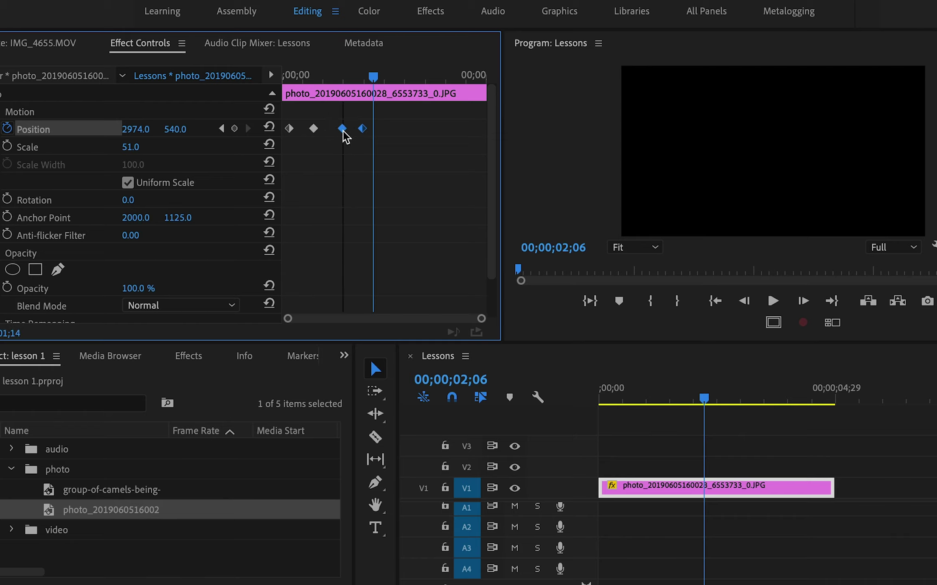
left_click_drag(721, 384, 446, 406)
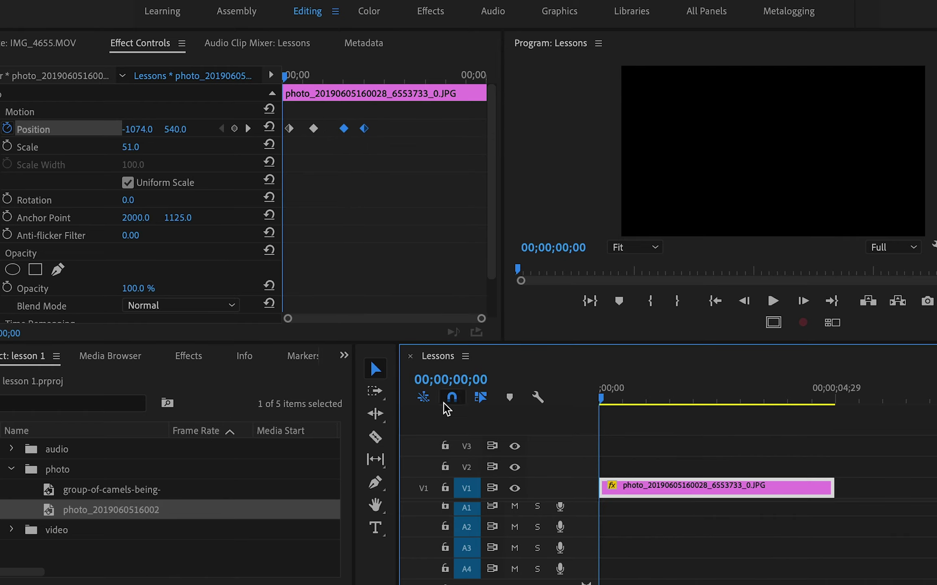
key("space")
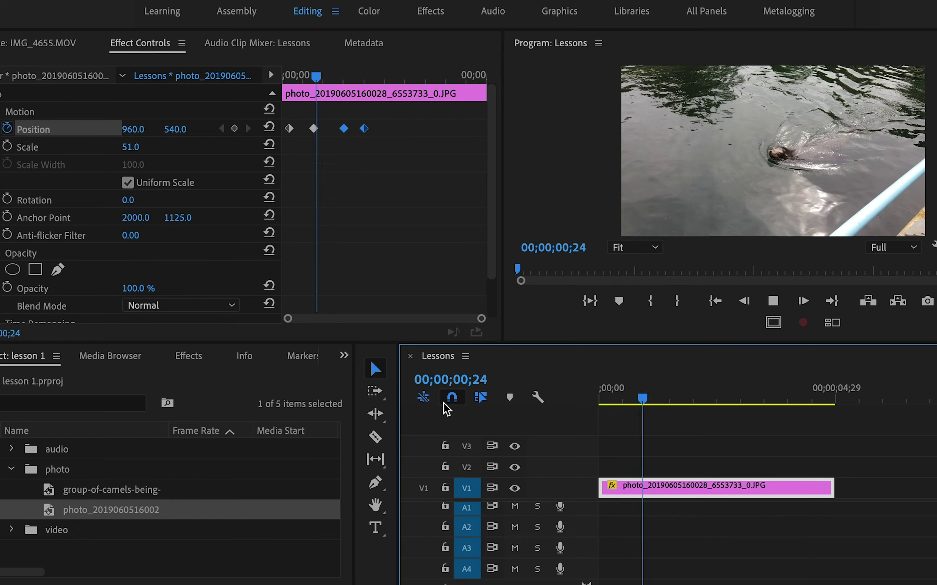
key("space")
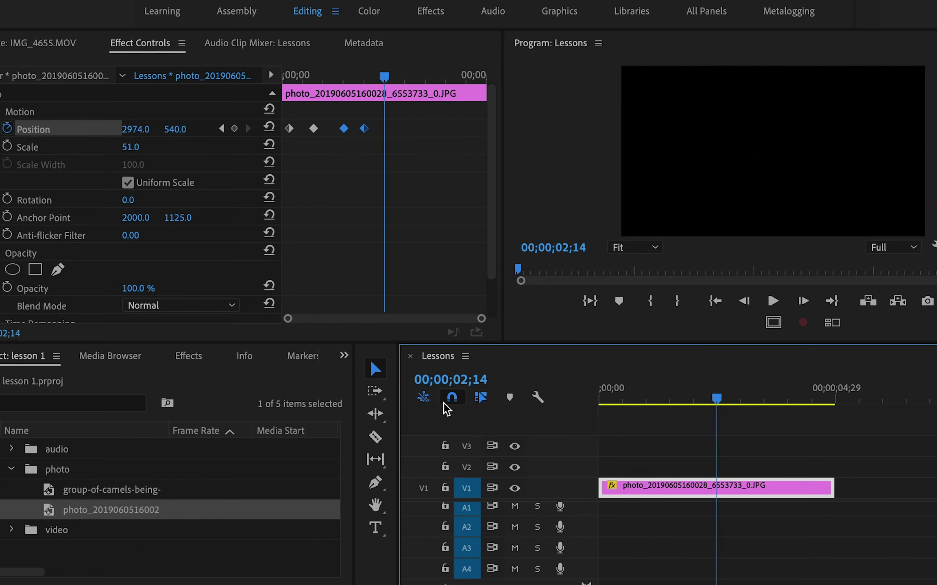
Move the final Position keyframe later and replay the animation
mouse_move(381, 147)
left_mouse_down()
mouse_move(359, 122)
mouse_move(399, 130)
left_mouse_up()
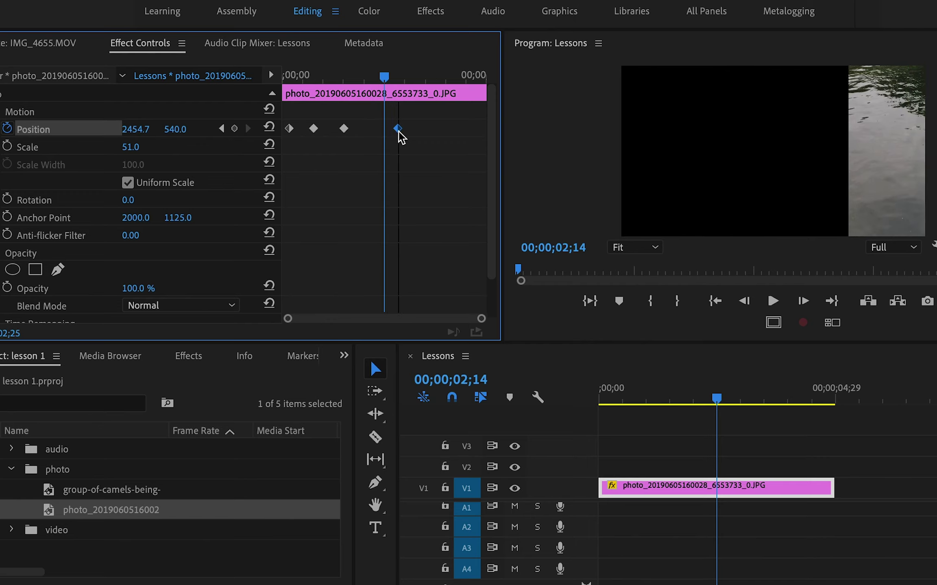
left_click_drag(735, 395, 434, 406)
key("space")
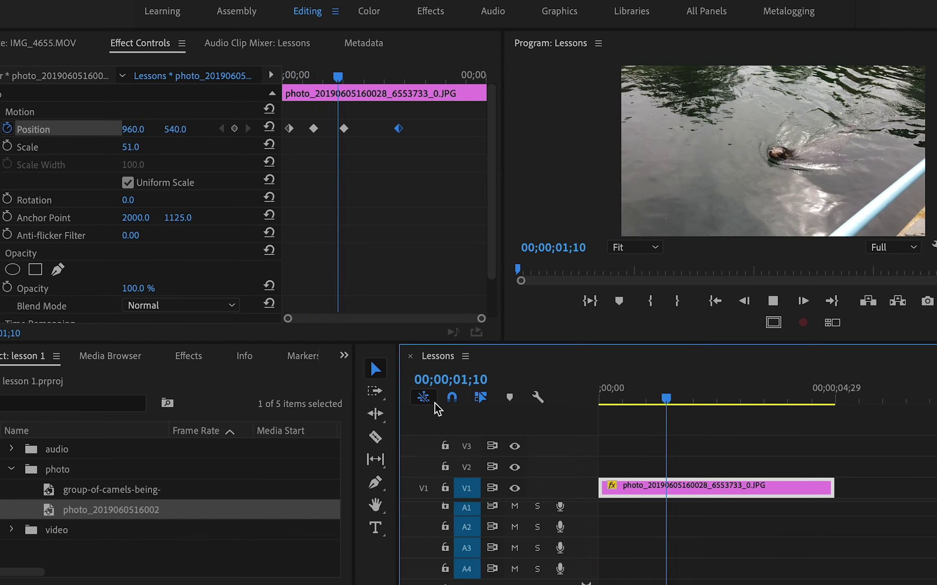
key("space")
Move the third Position keyframe later, replay, then select all four Position keyframes
mouse_move(347, 131)
left_mouse_down()
mouse_move(409, 131)
mouse_move(366, 133)
left_mouse_up()
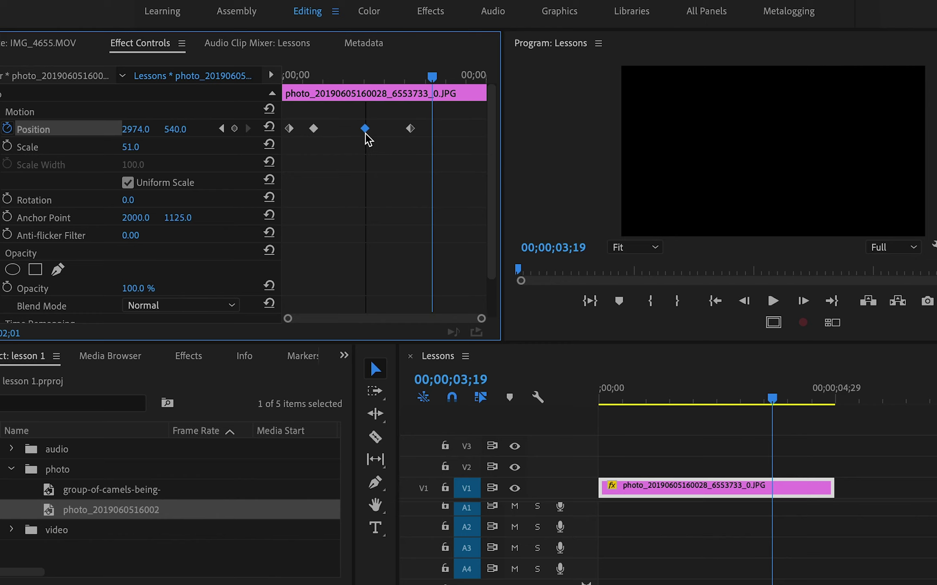
left_click(721, 423)
key("Home")
key("space")
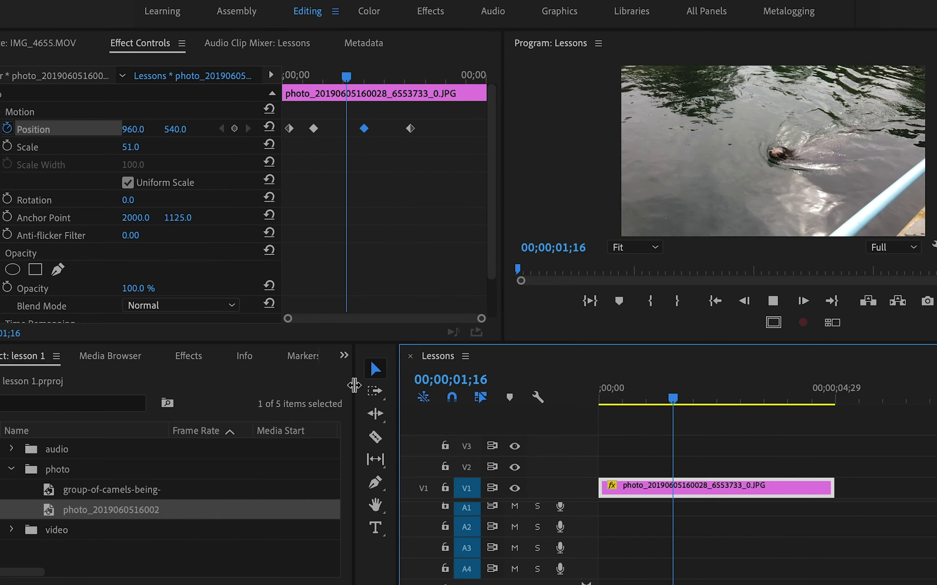
key("space")
left_click_drag(434, 81, 205, 96)
left_click_drag(433, 159, 279, 104)
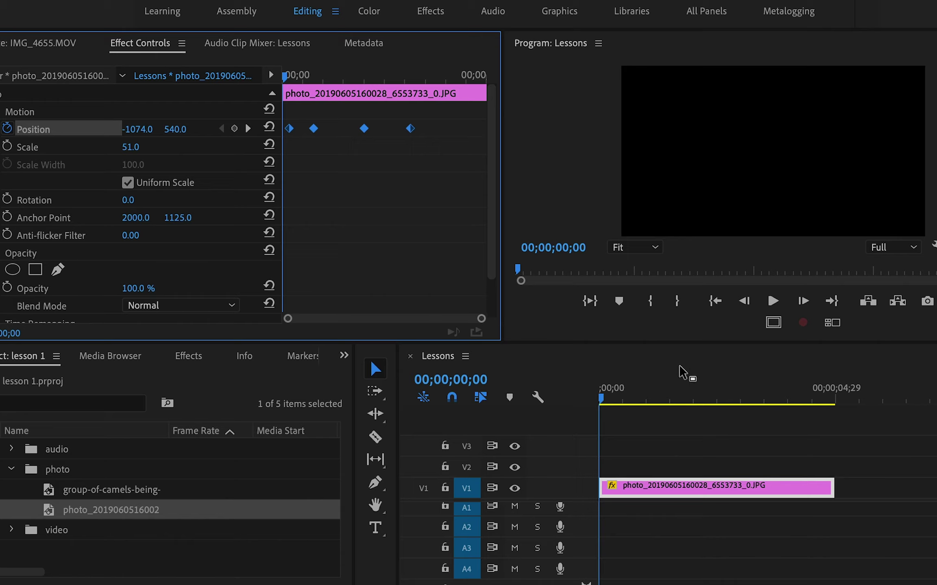
Preview the slide, then apply Bezier temporal interpolation to the four selected Position keyframes
left_click_drag(613, 396, 744, 412)
key("space")
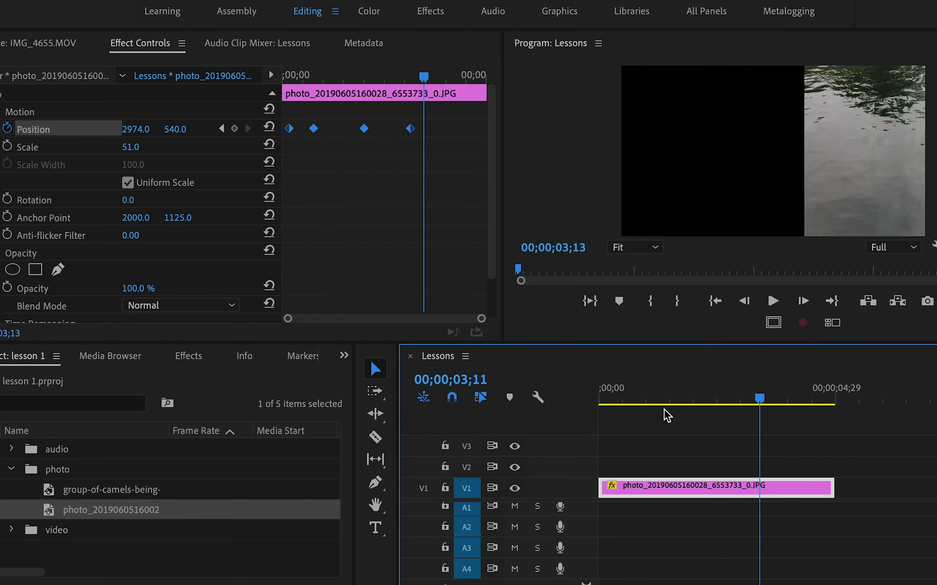
key("Home")
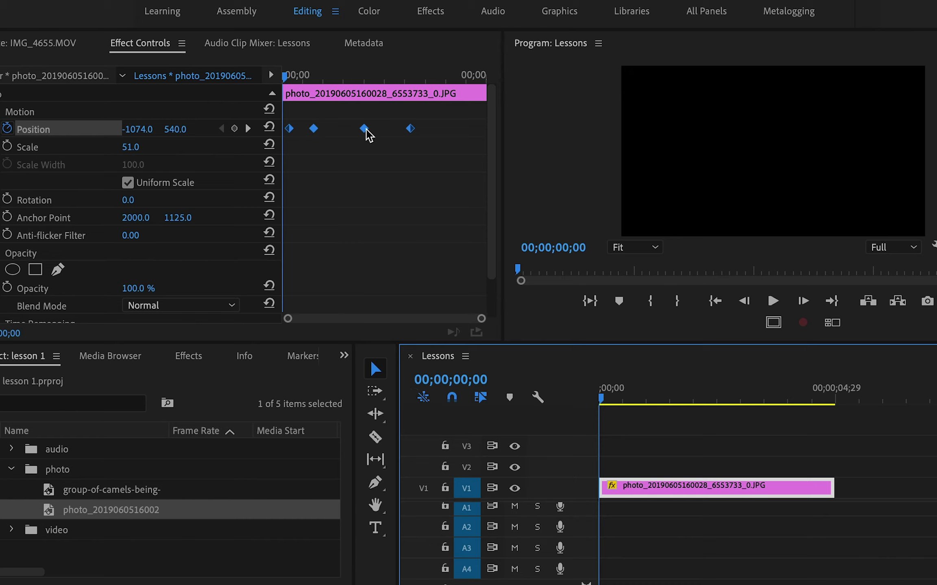
right_click(366, 130)
mouse_move(451, 279)
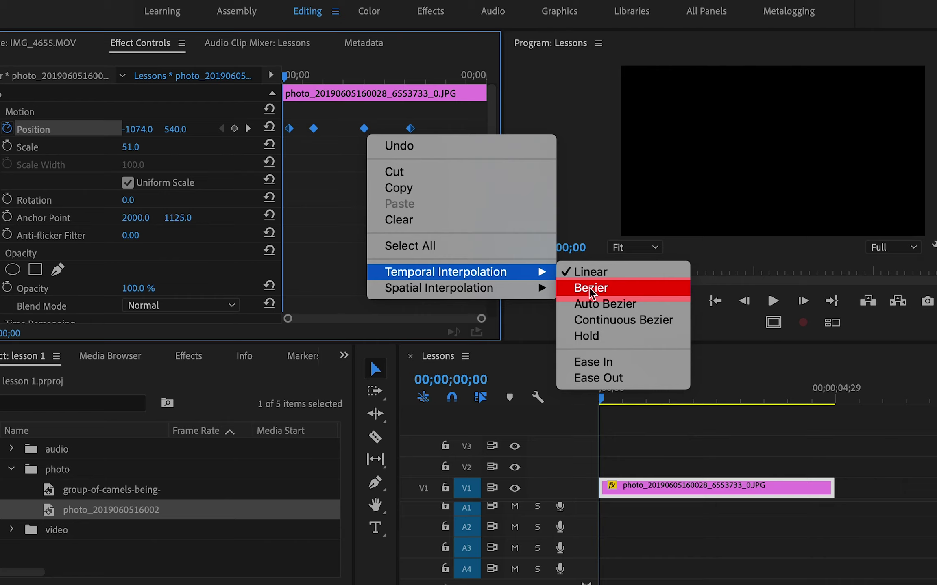
left_click(590, 289)
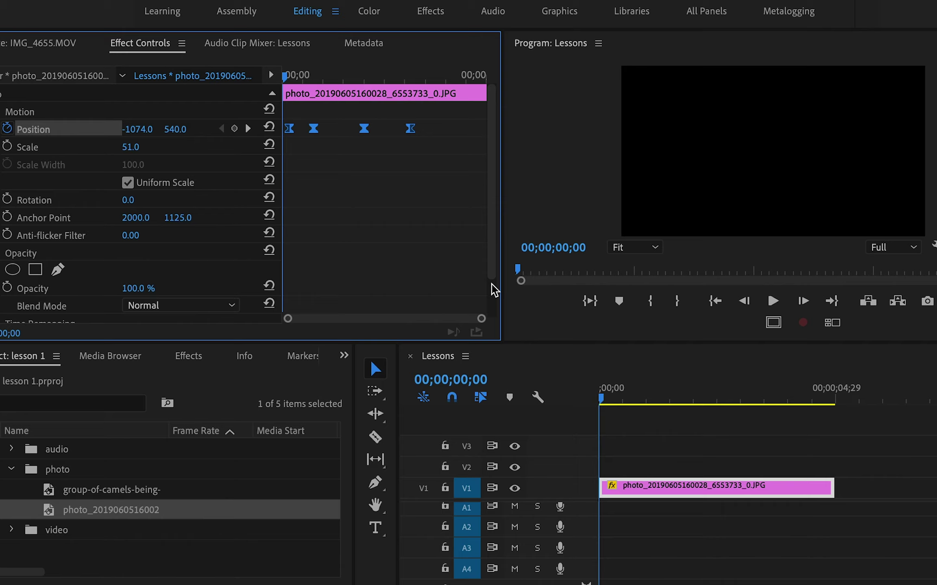
left_click(730, 384)
key("Home")
key("space")
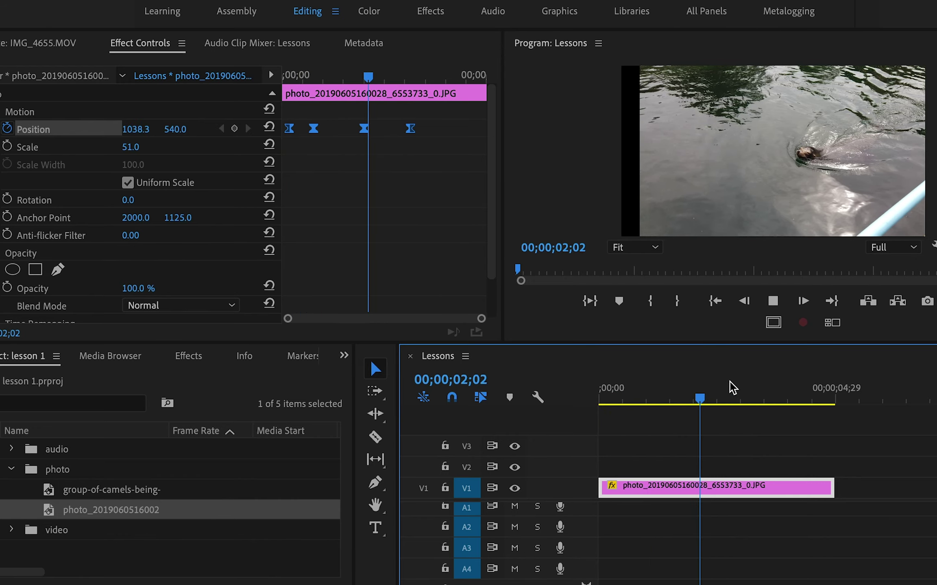
key("space")
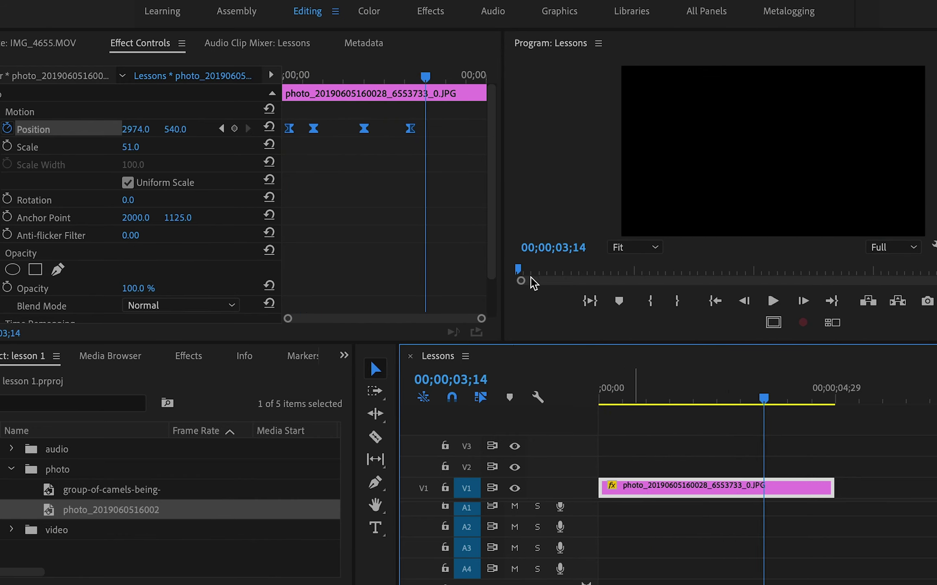
left_click(386, 177)
left_click(410, 128)
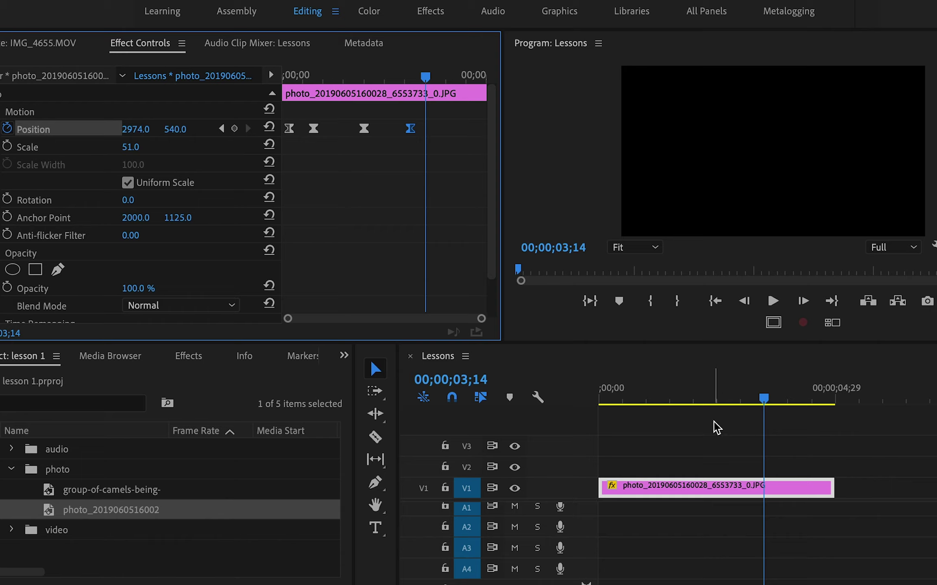
left_click_drag(764, 402, 547, 401)
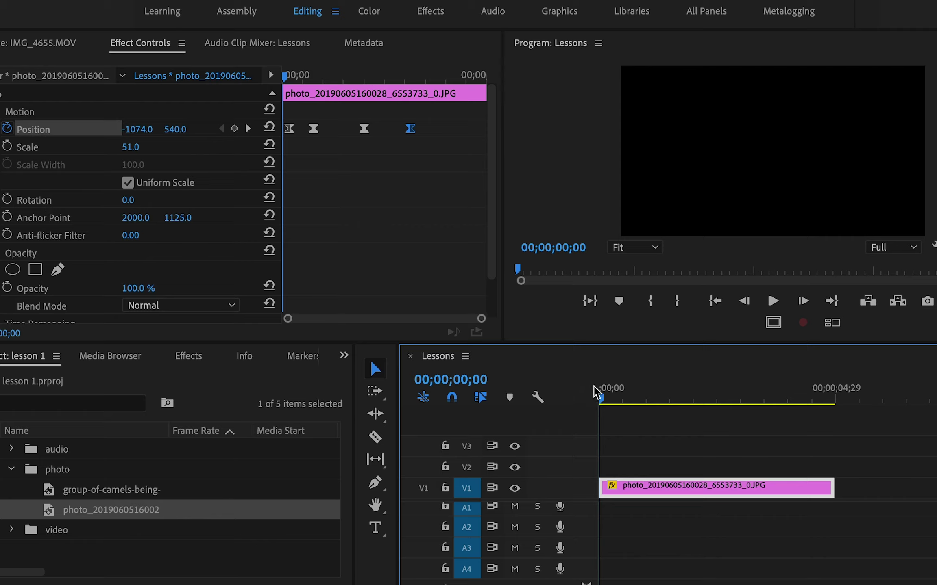
mouse_move(610, 399)
left_mouse_down()
mouse_move(632, 408)
mouse_move(407, 396)
left_mouse_up()
Delete all four Position keyframes so the photo rests still at 960, 540
left_click_drag(458, 151, 284, 92)
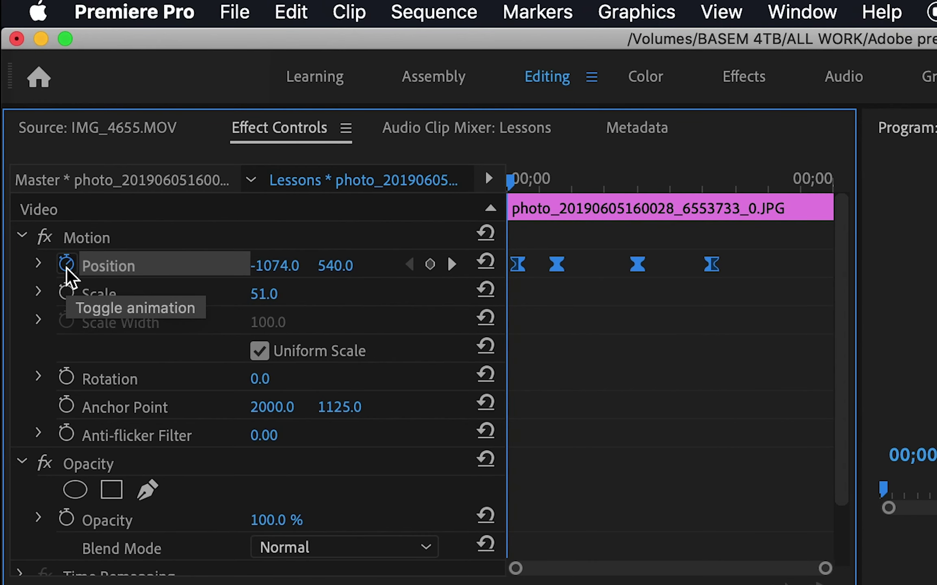
left_click(66, 265)
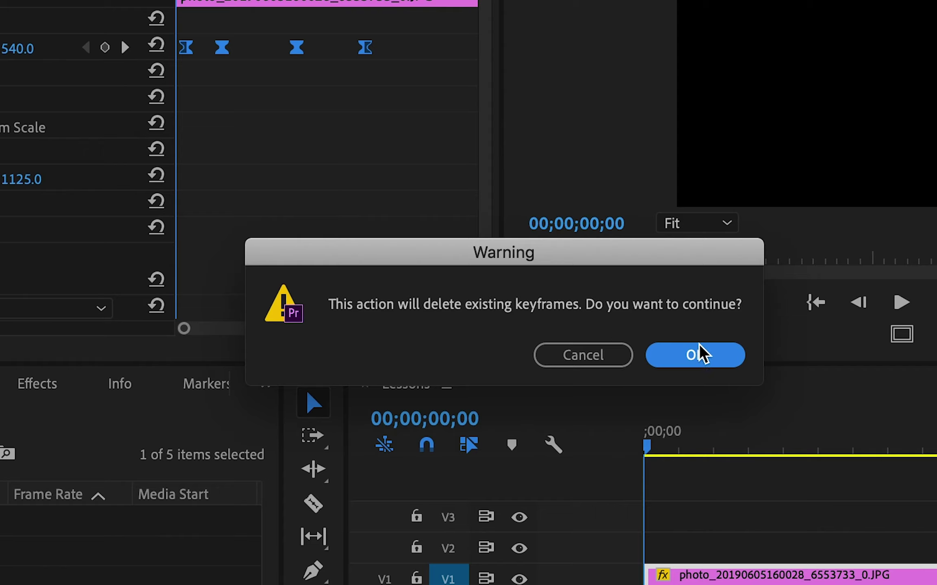
left_click(706, 368)
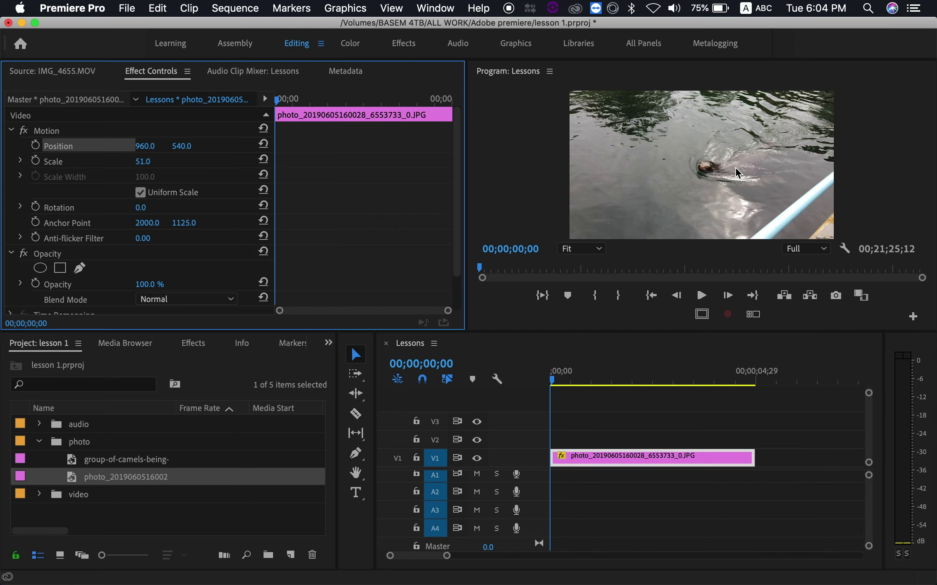
Save the project and show the photo's transform handles in the Program Monitor
key("super+s")
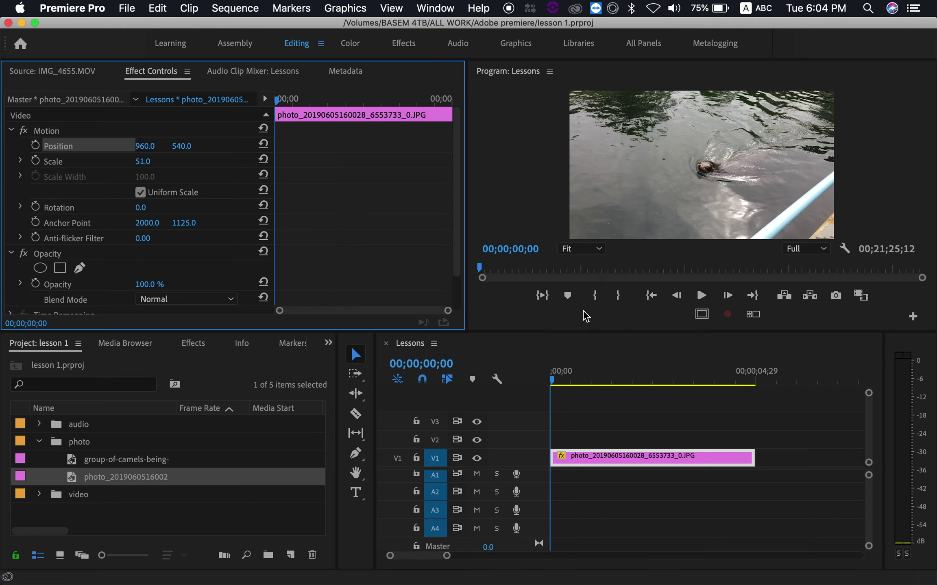
left_click(702, 157)
double_click(702, 158)
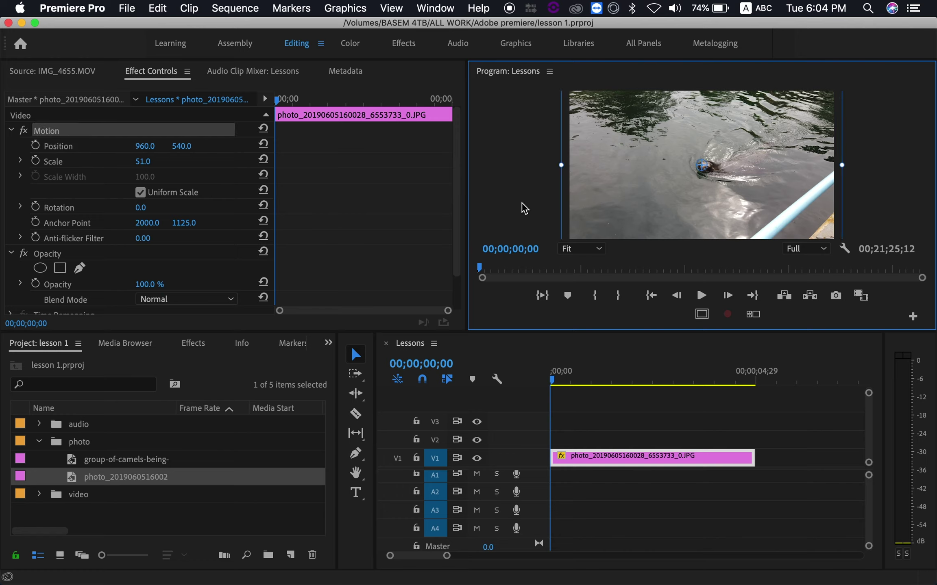
At 00;00;00;06, shrink the photo's Scale to 38.0
left_click(516, 180)
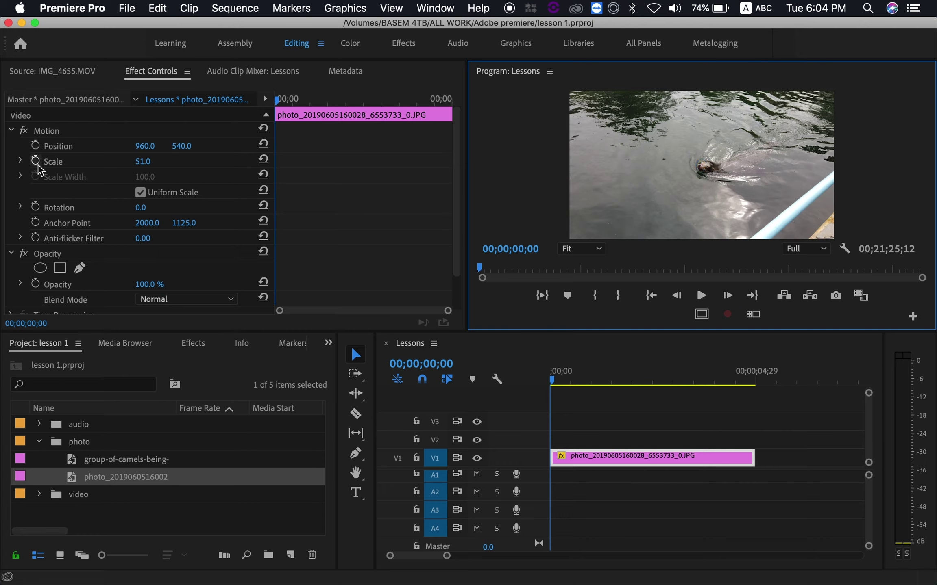
left_click_drag(281, 100, 283, 100)
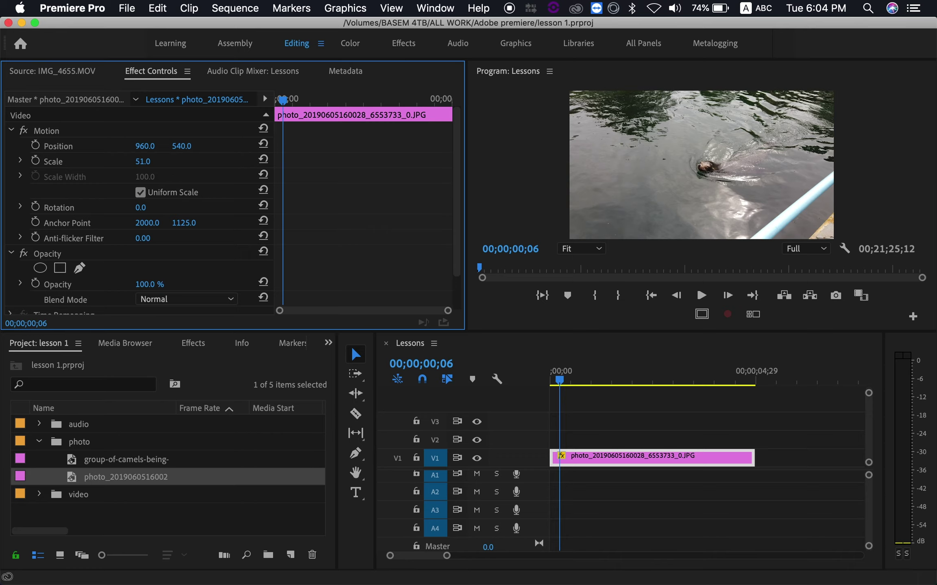
mouse_move(142, 161)
left_mouse_down()
mouse_move(133, 161)
mouse_move(143, 161)
left_mouse_up()
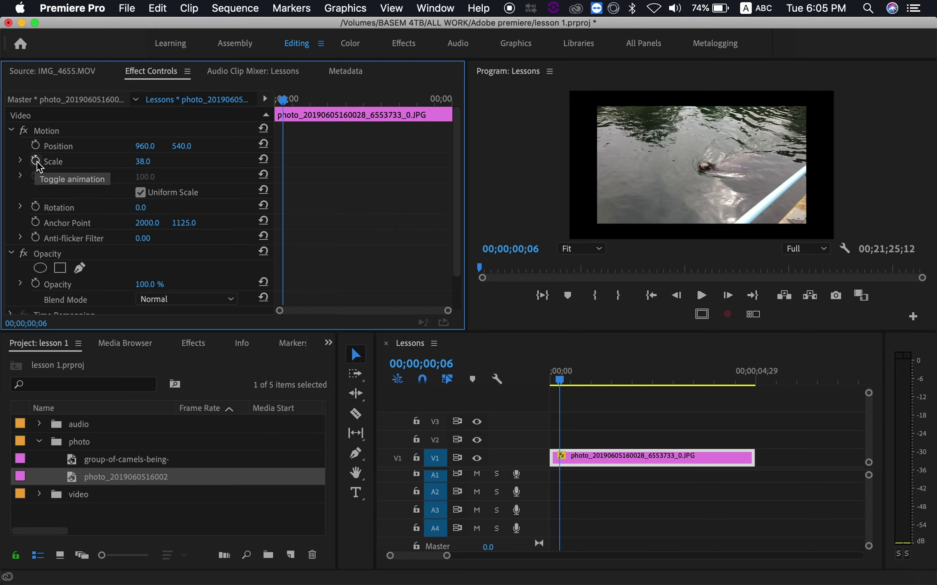
Keyframe Scale from 38.0 up to 217.0 around 00;00;00;26, nudging the second keyframe later
left_click(37, 161)
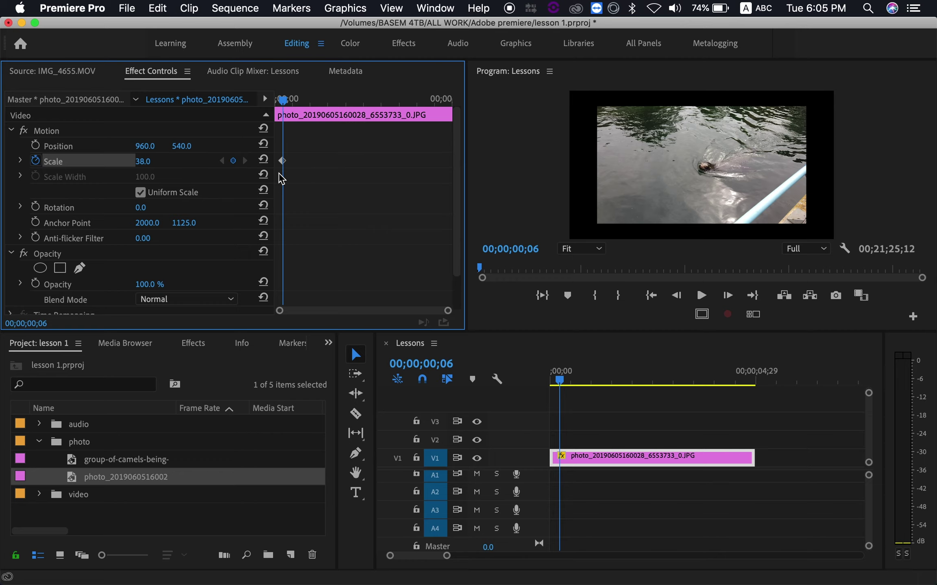
left_click_drag(282, 99, 312, 109)
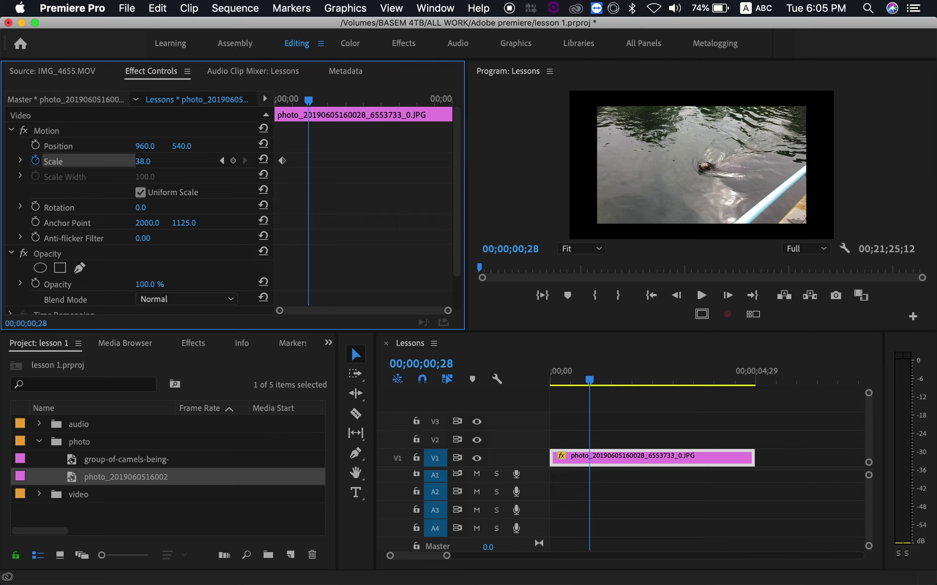
left_click_drag(143, 161, 216, 161)
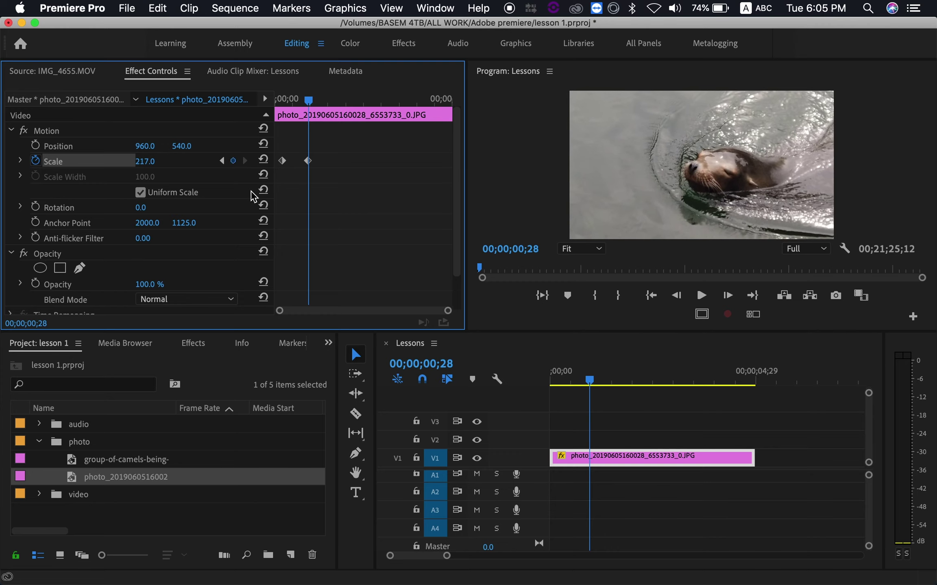
left_click_drag(308, 161, 339, 161)
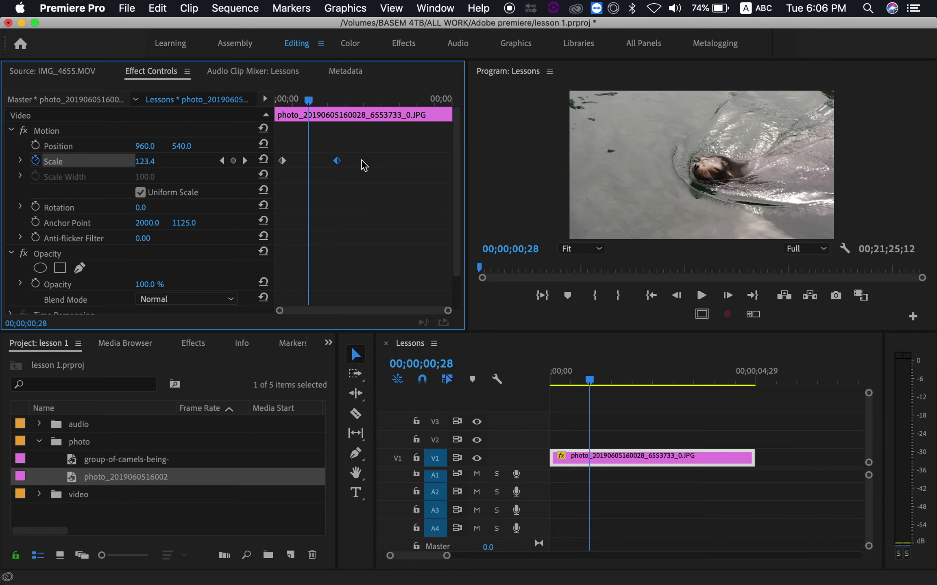
Play the zoom animation from the start of the Lessons sequence
left_click(582, 384)
left_click_drag(582, 384, 488, 386)
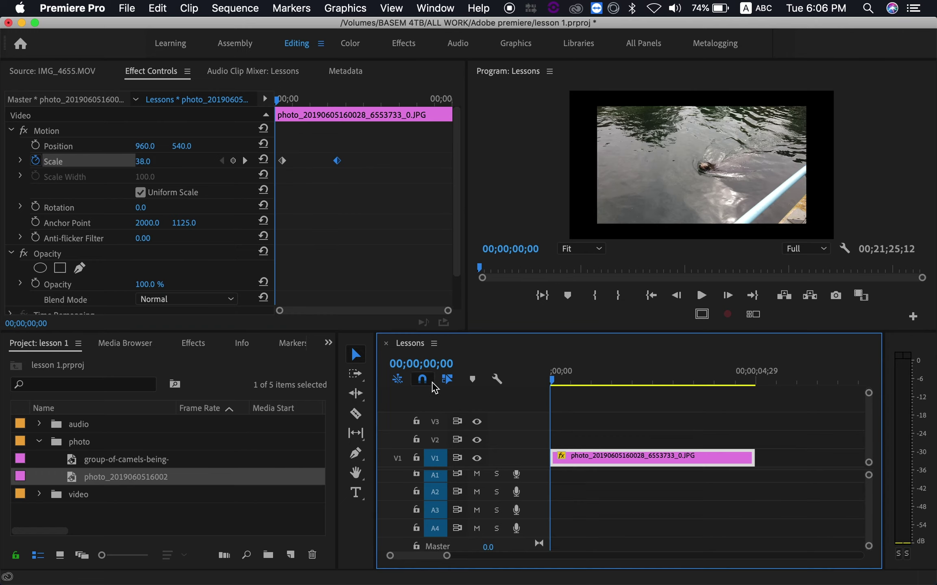
key("space")
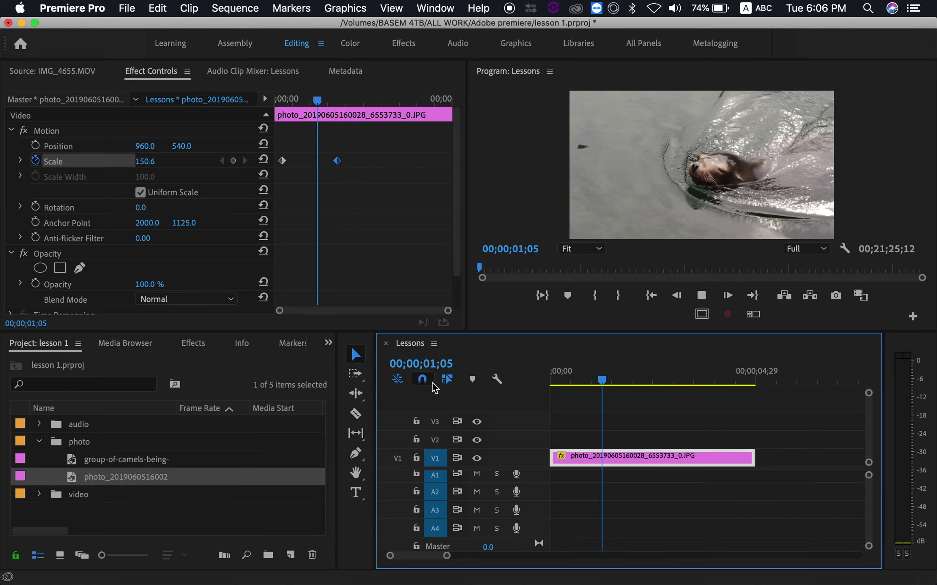
key("space")
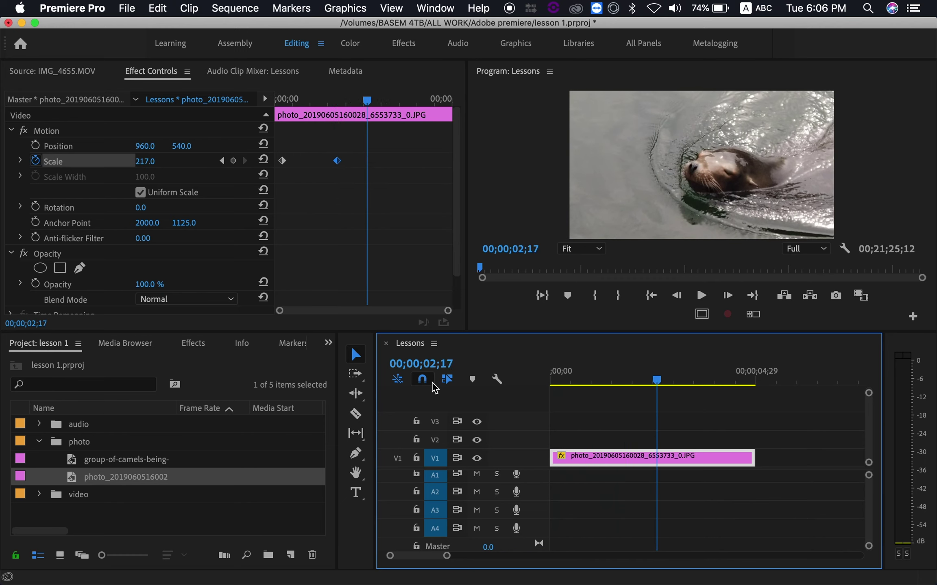
Switch both Scale keyframes to Bezier interpolation
left_click_drag(358, 193, 272, 137)
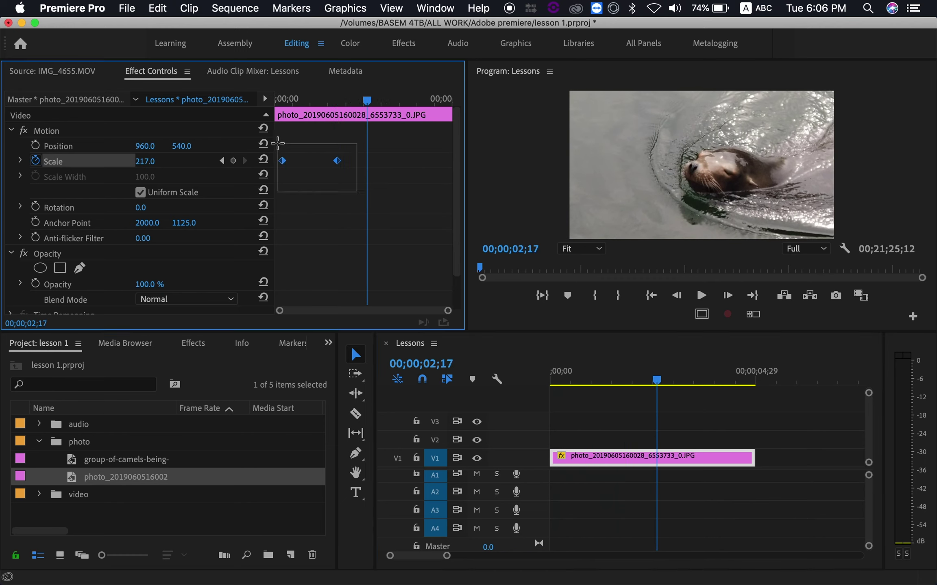
right_click(286, 167)
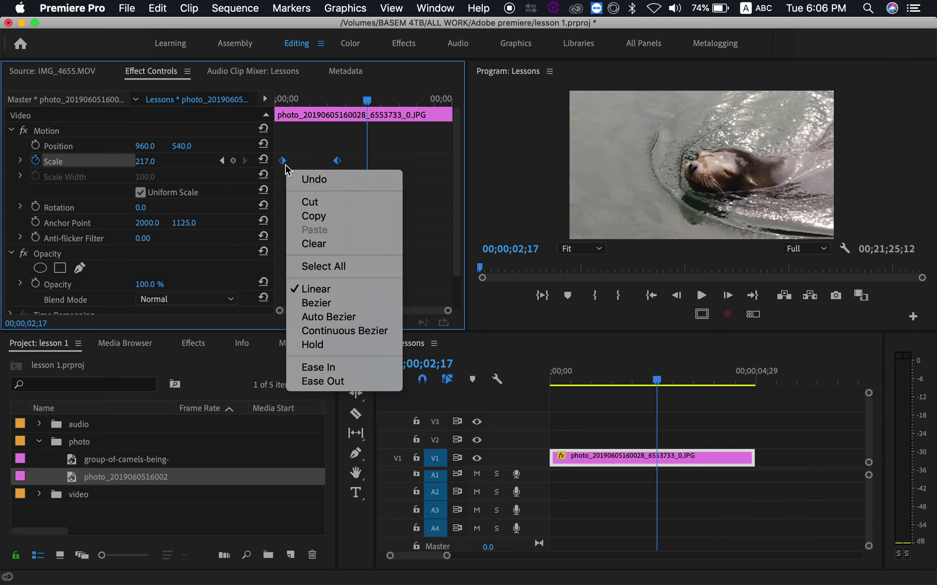
left_click(340, 308)
Replay the eased zoom from the start, then turn off Scale animation to remove its keyframes
left_click(430, 395)
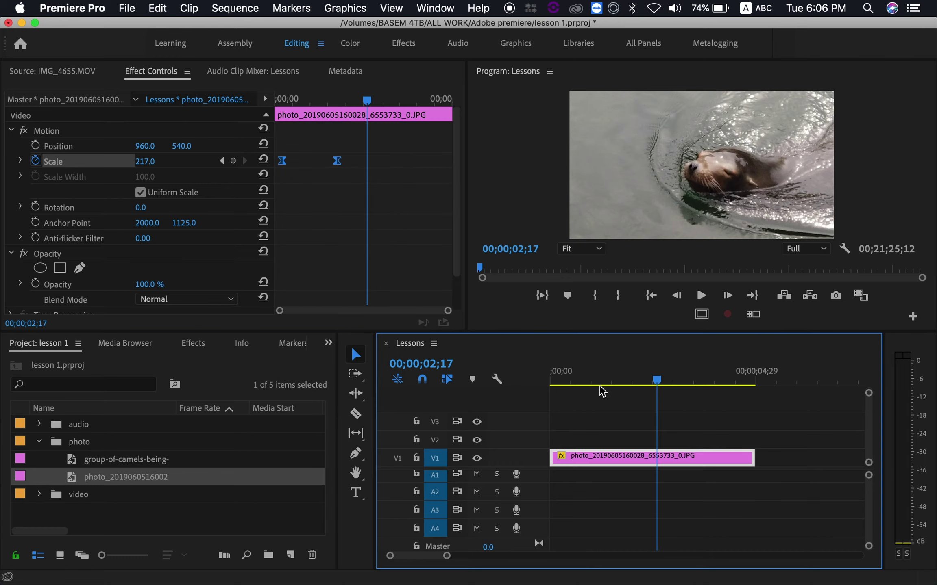
key("Home")
key("space")
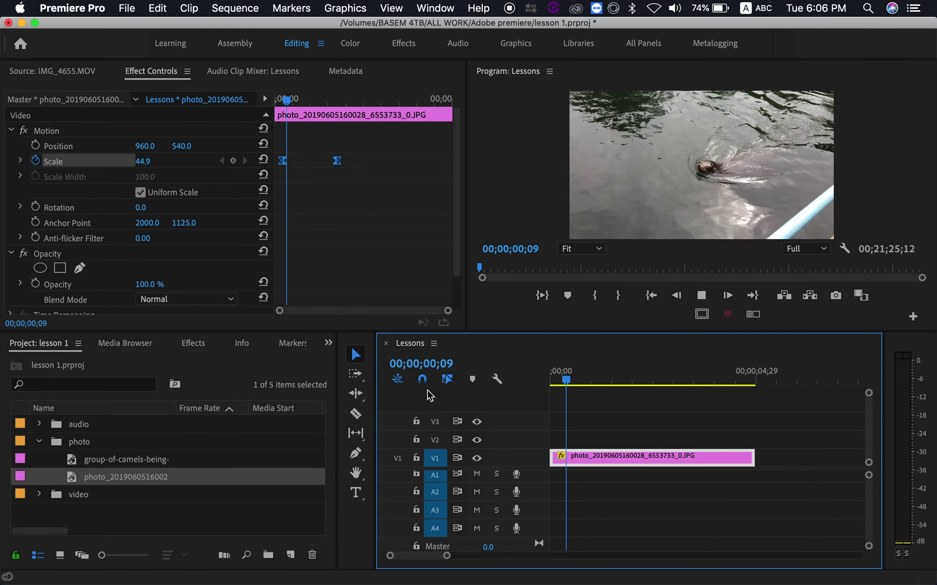
key("space")
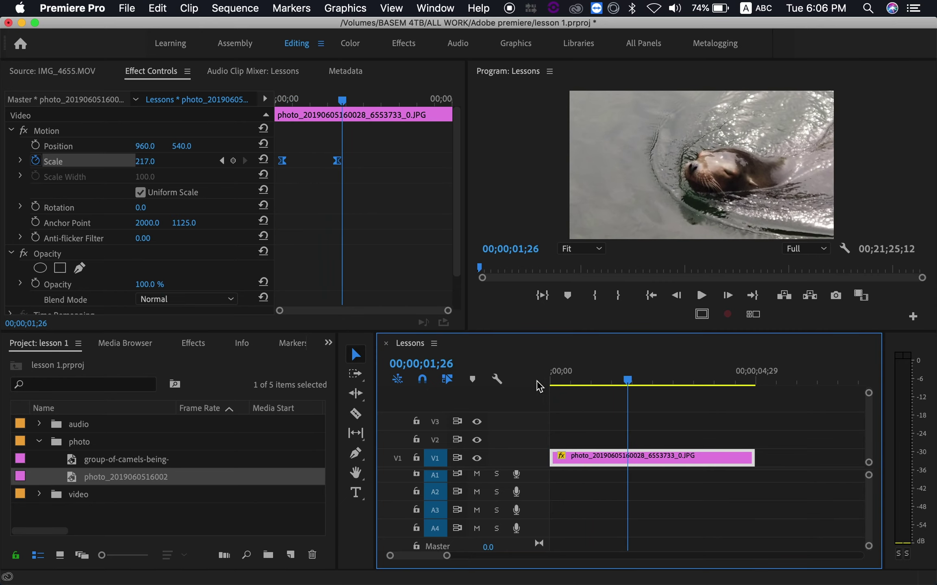
key("Home")
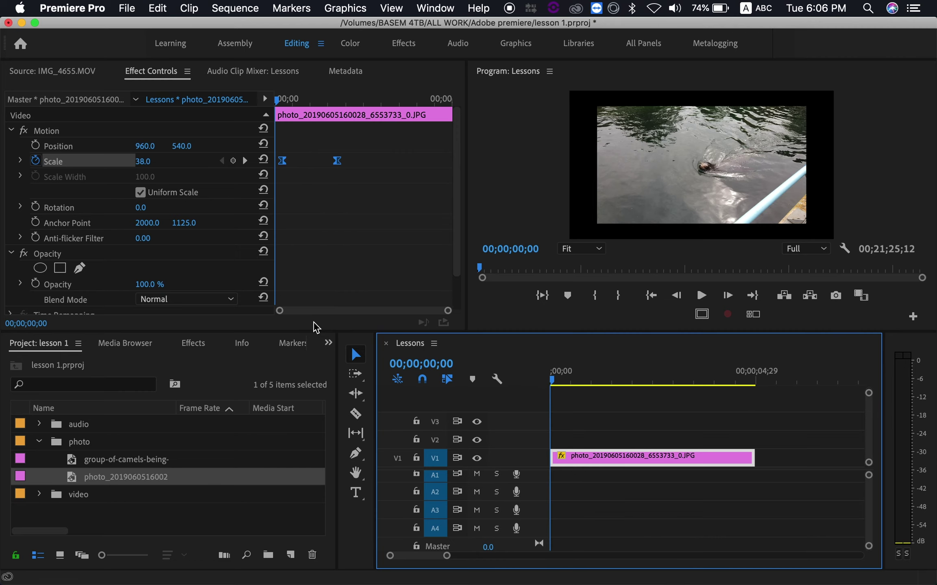
left_click(35, 162)
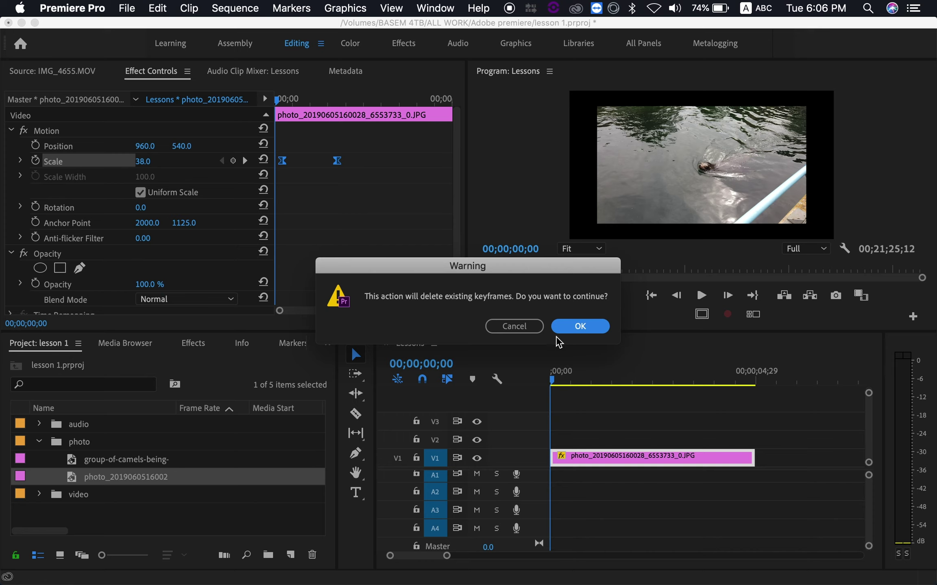
Confirm the Scale keyframe deletion, then add a Position keyframe near the clip start at 00;00;00;04
left_click(567, 326)
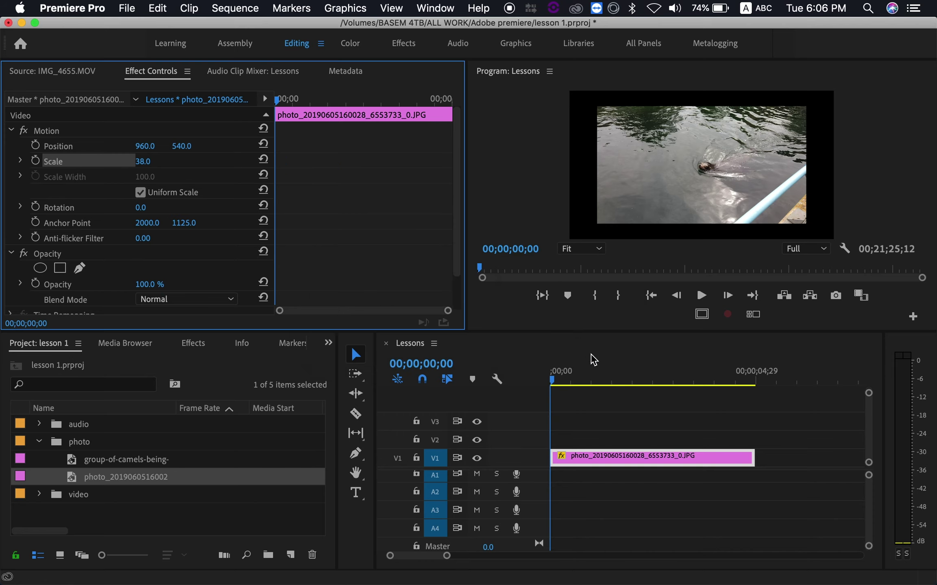
left_click_drag(575, 380, 604, 384)
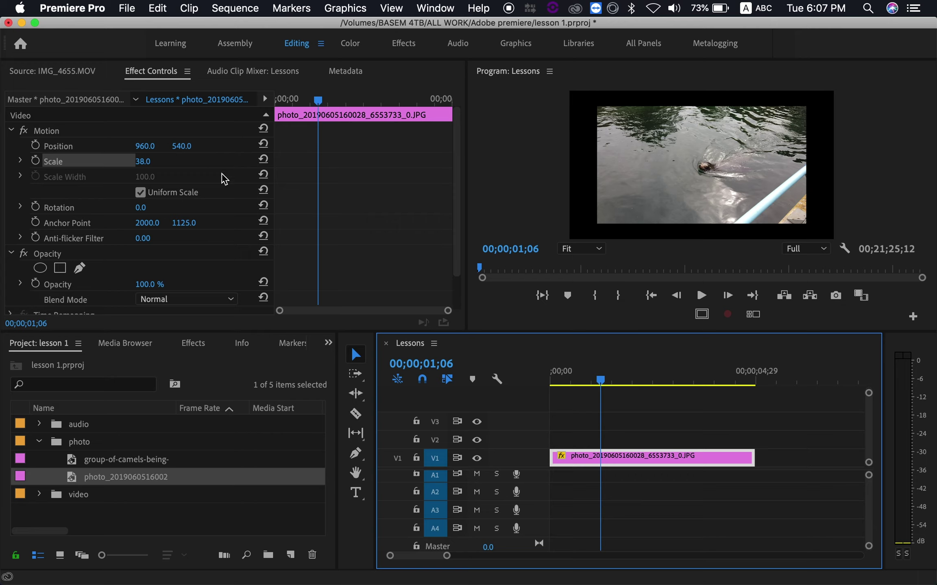
left_click_drag(318, 100, 282, 107)
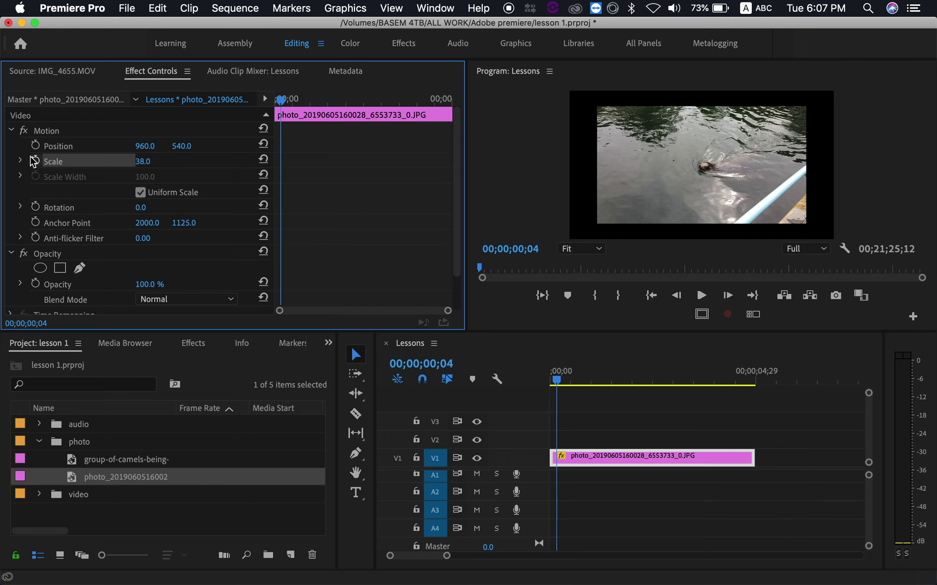
left_click(35, 146)
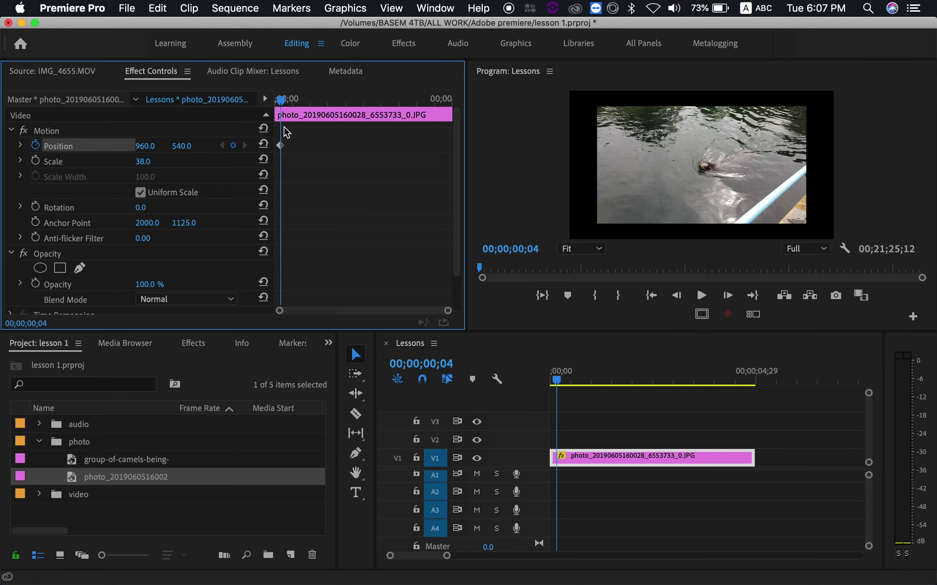
Slide the photo left, out of frame, at the start of the clip
mouse_move(283, 105)
left_mouse_down()
mouse_move(311, 107)
mouse_move(280, 105)
left_mouse_up()
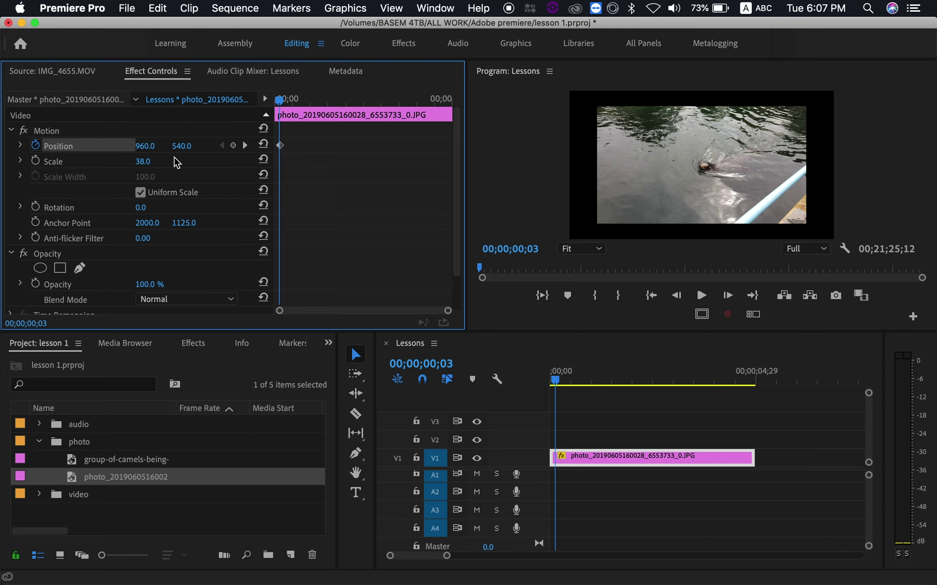
left_click_drag(150, 153, 55, 152)
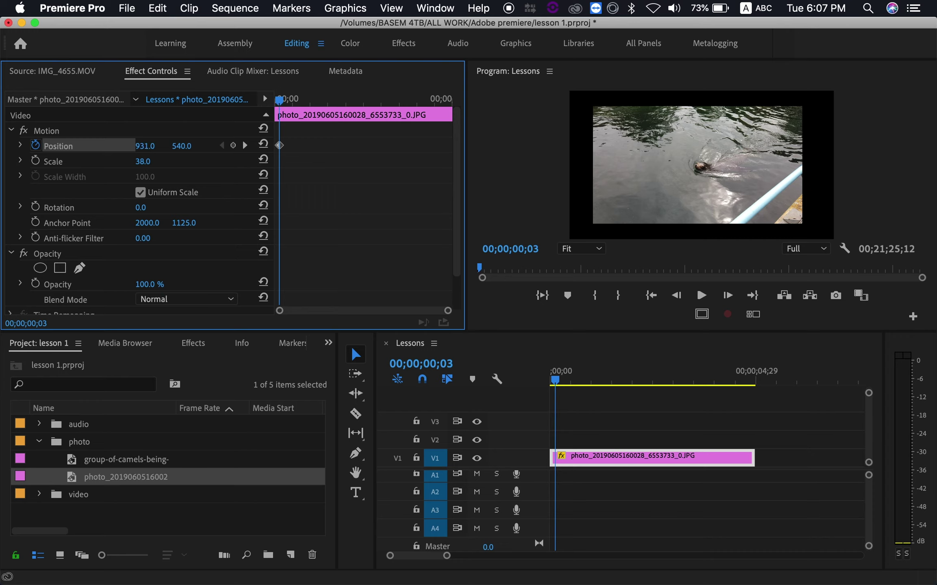
left_click_drag(145, 145, 81, 145)
left_click_drag(145, 146, 69, 146)
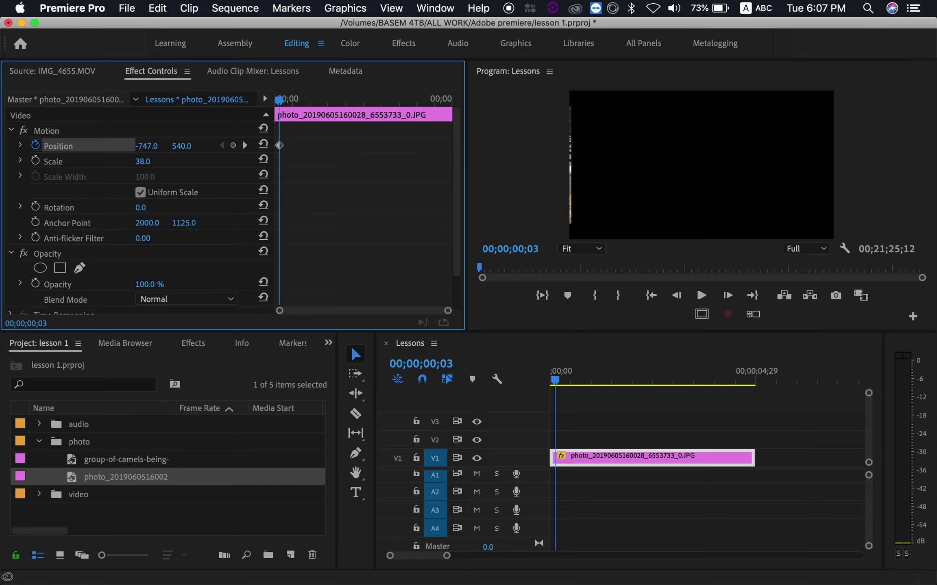
Add centred Position keyframes later in the clip, holding until 00;00;02;27
left_click_drag(286, 99, 325, 99)
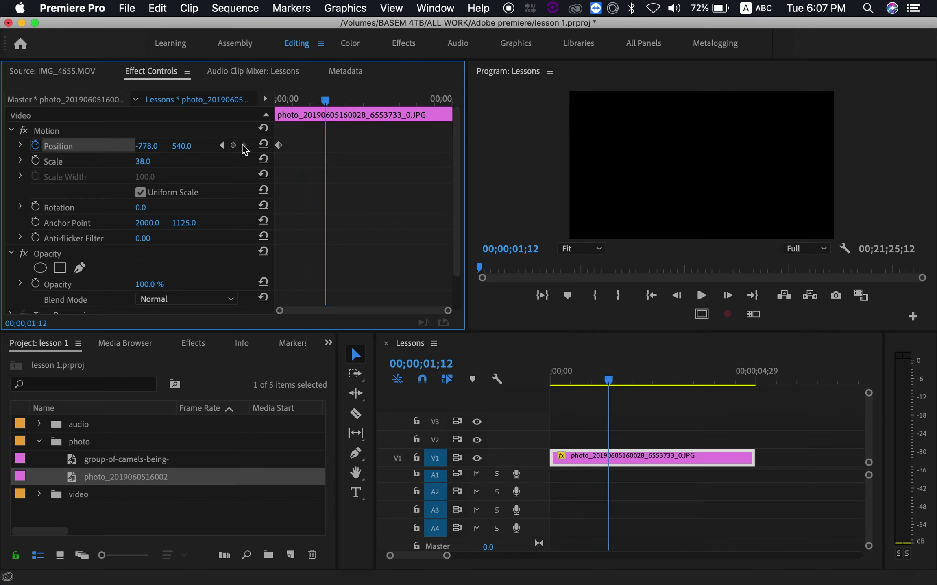
left_click(263, 144)
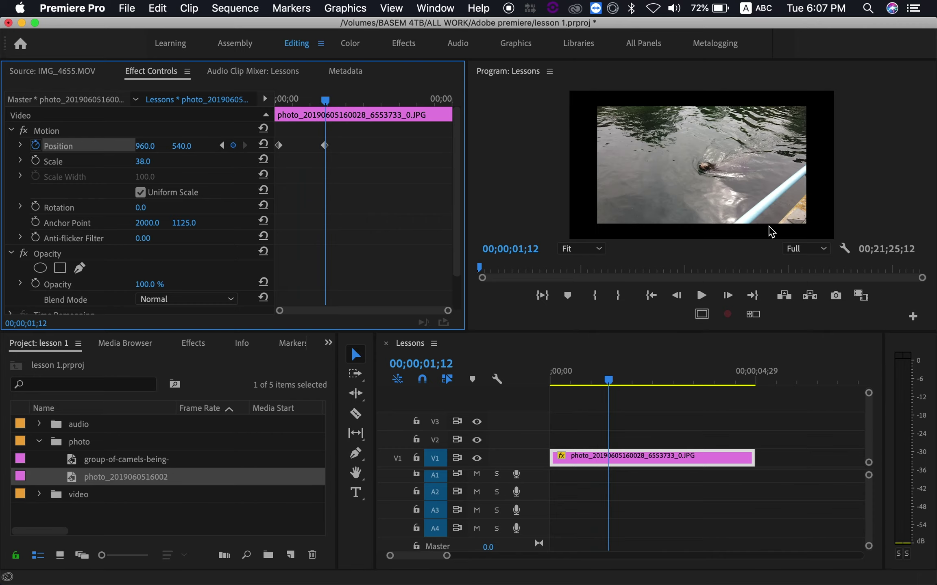
left_click_drag(330, 101, 381, 103)
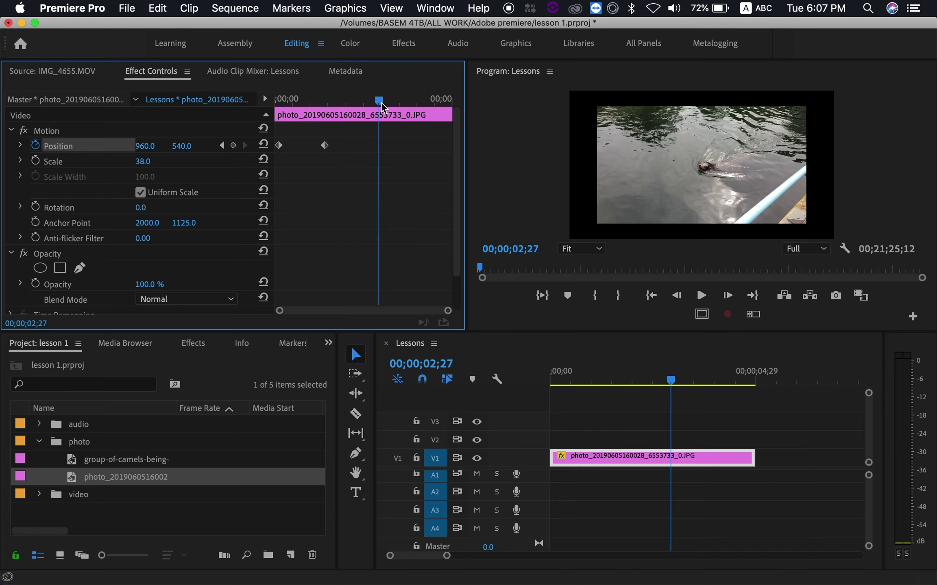
left_click(233, 146)
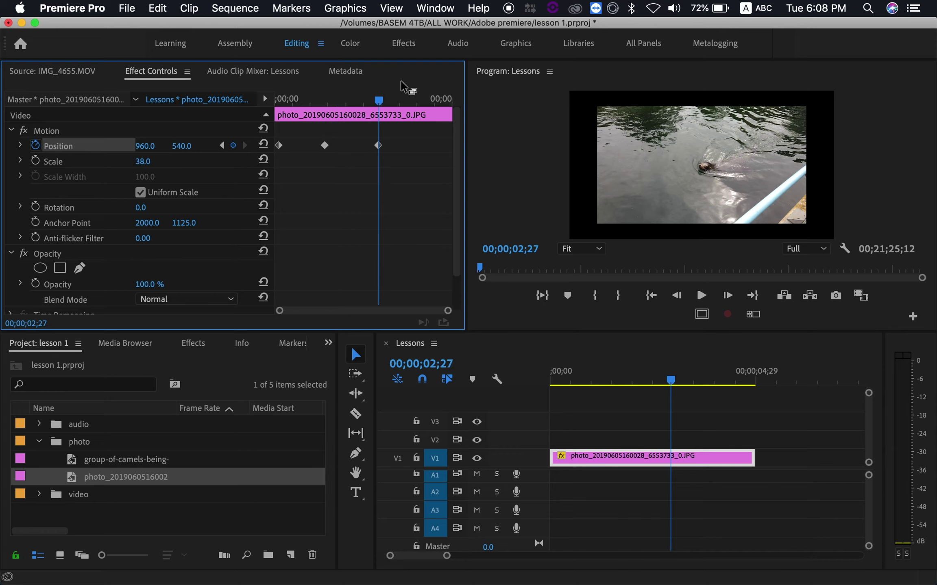
At 00;00;04;19 slide the photo off-frame right to X 2696.0, then select all four Position keyframes
left_click_drag(378, 100, 443, 107)
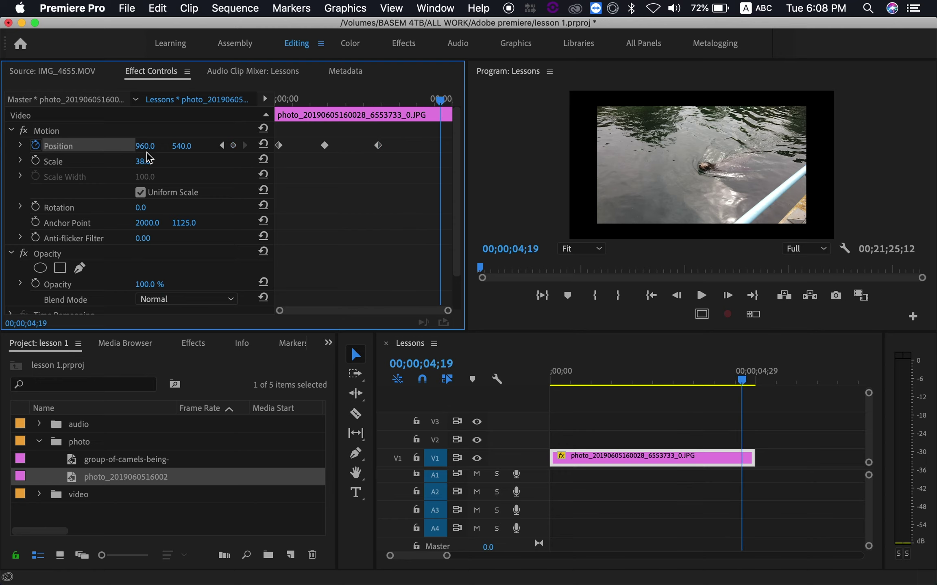
left_click_drag(144, 147, 285, 147)
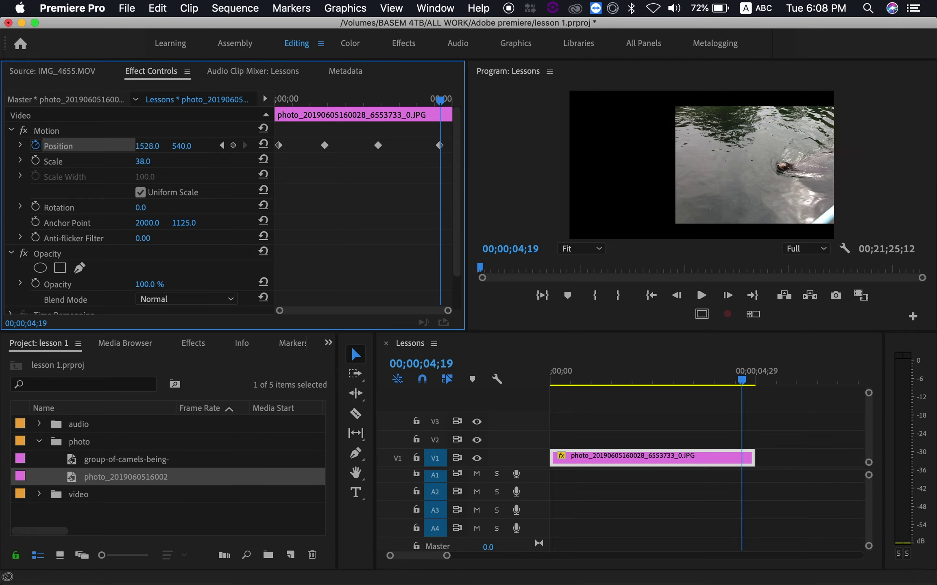
left_click_drag(147, 145, 285, 145)
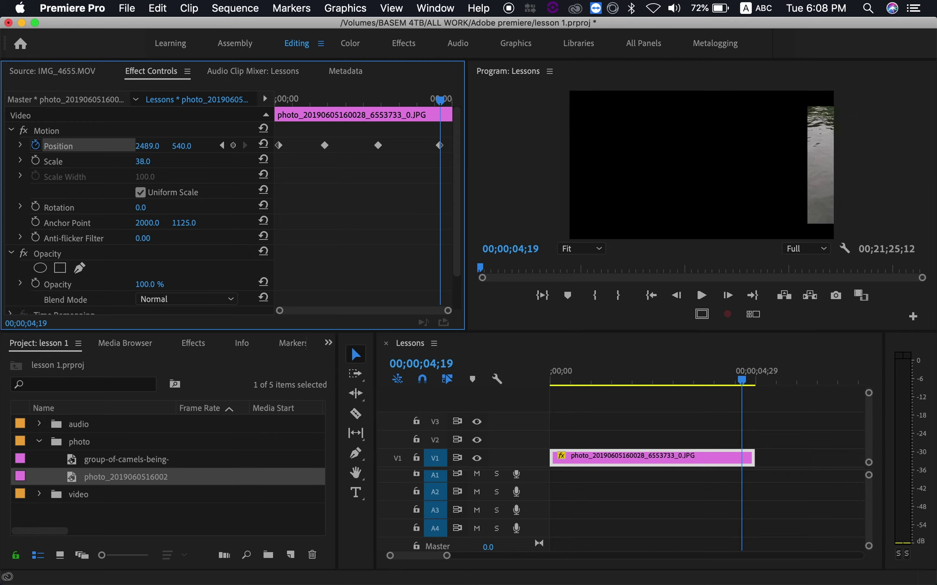
left_click_drag(147, 146, 175, 145)
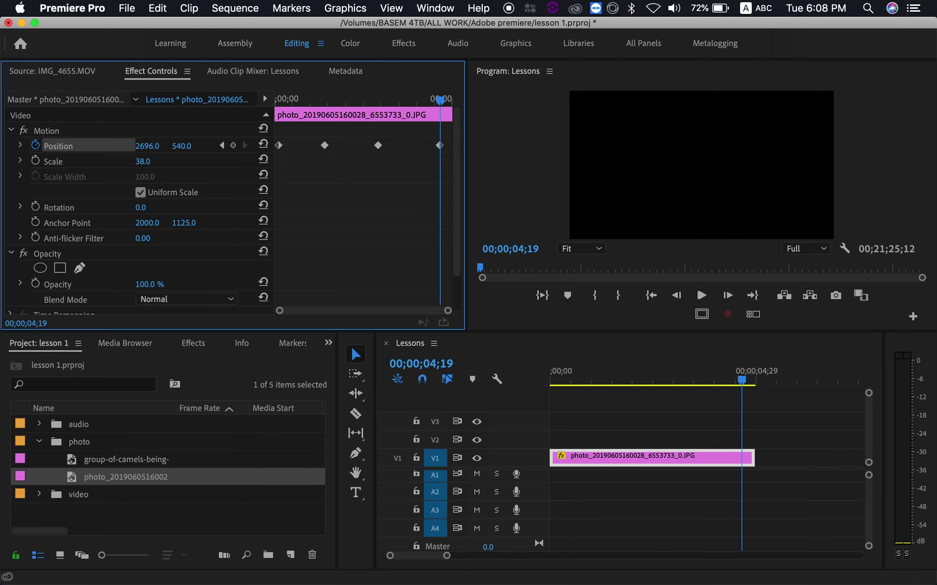
mouse_move(446, 152)
left_mouse_down()
mouse_move(401, 164)
mouse_move(427, 178)
mouse_move(275, 133)
left_mouse_up()
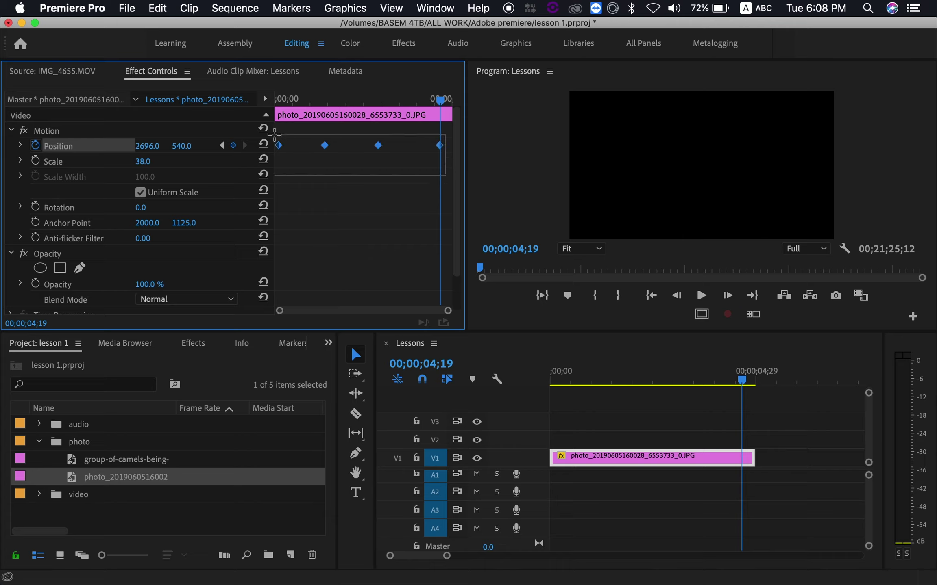
left_click_drag(274, 133, 274, 134)
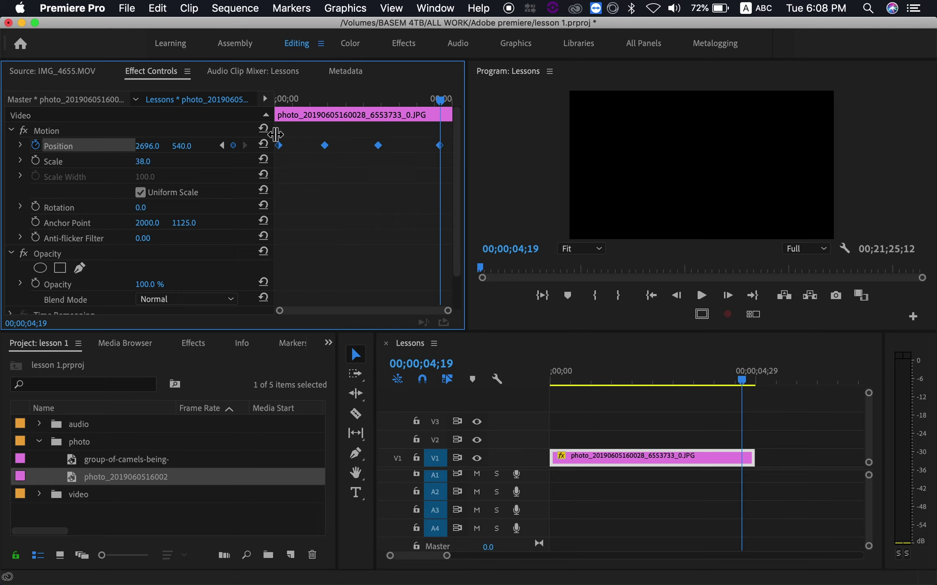
Set the four Position keyframes to Bezier temporal interpolation and return to the clip start
right_click(325, 148)
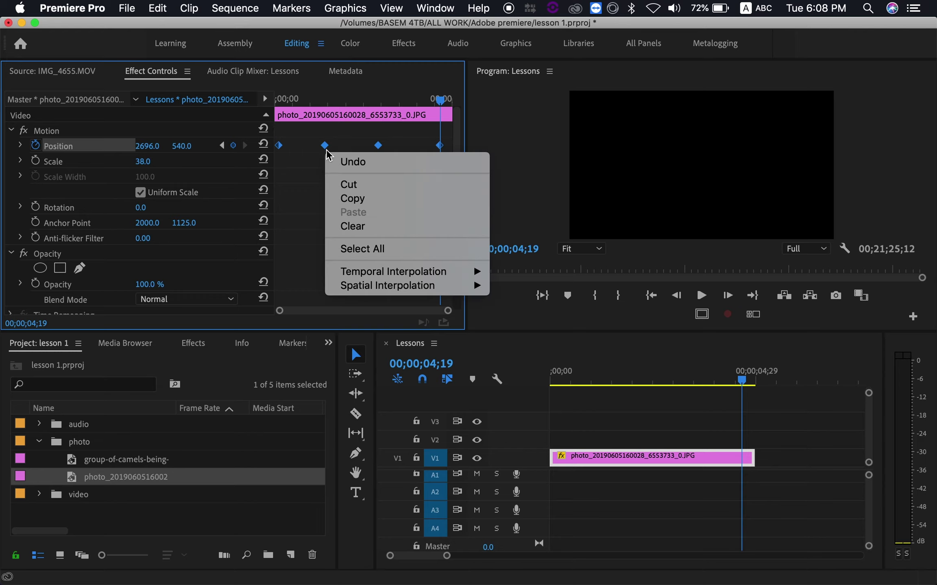
mouse_move(451, 276)
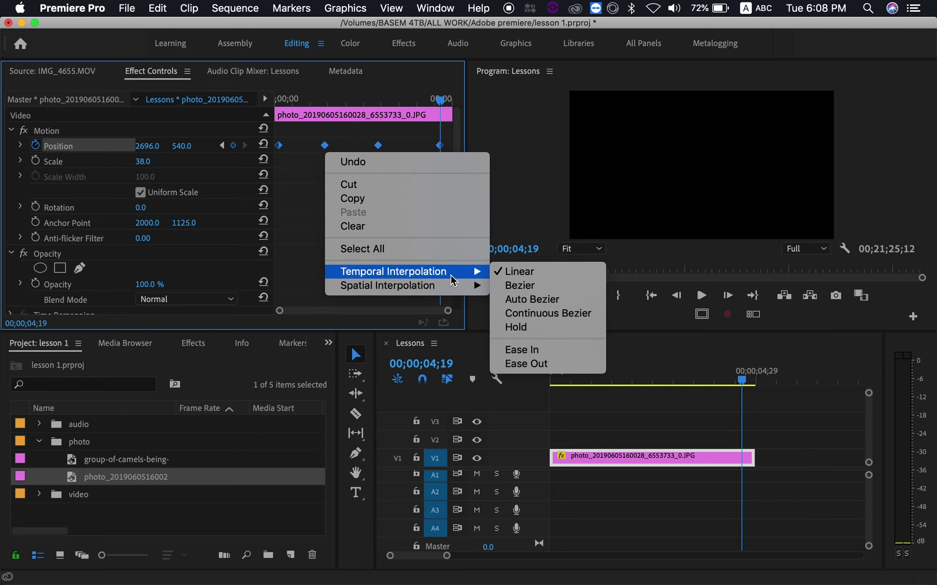
left_click(520, 286)
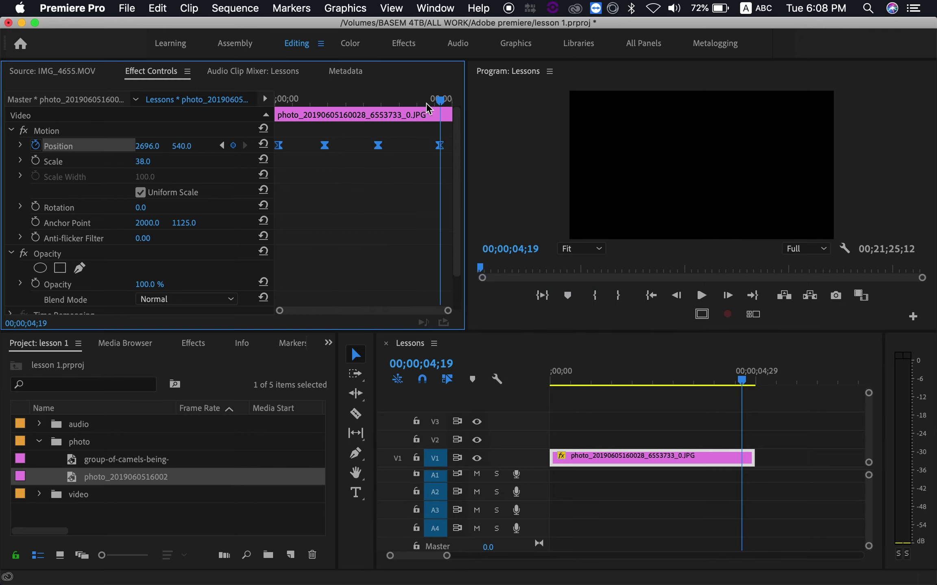
left_click_drag(450, 113, 267, 120)
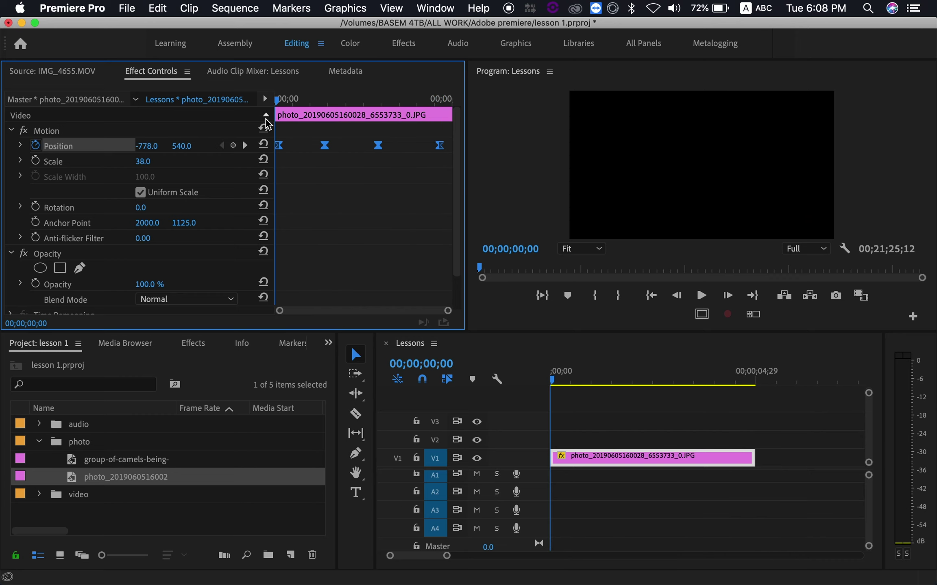
key("space")
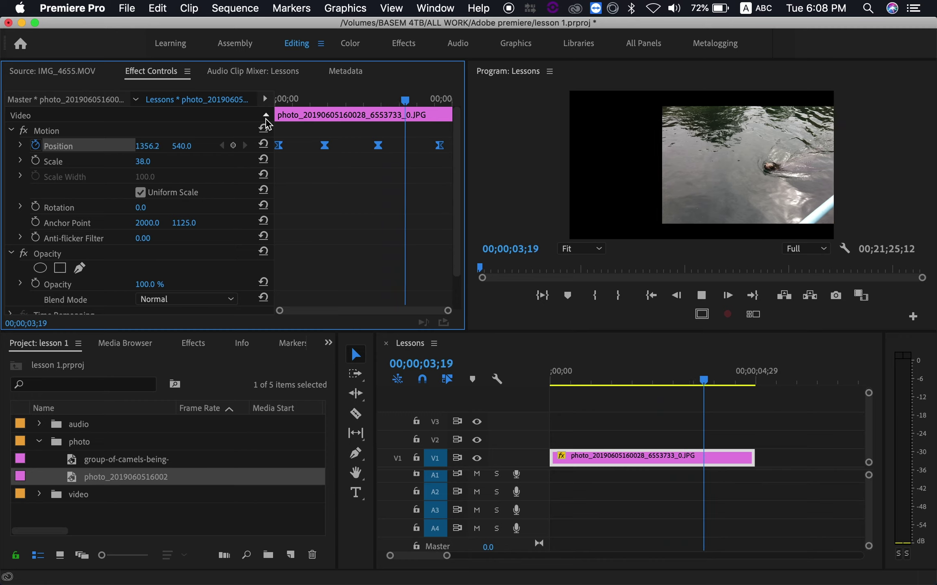
key("space")
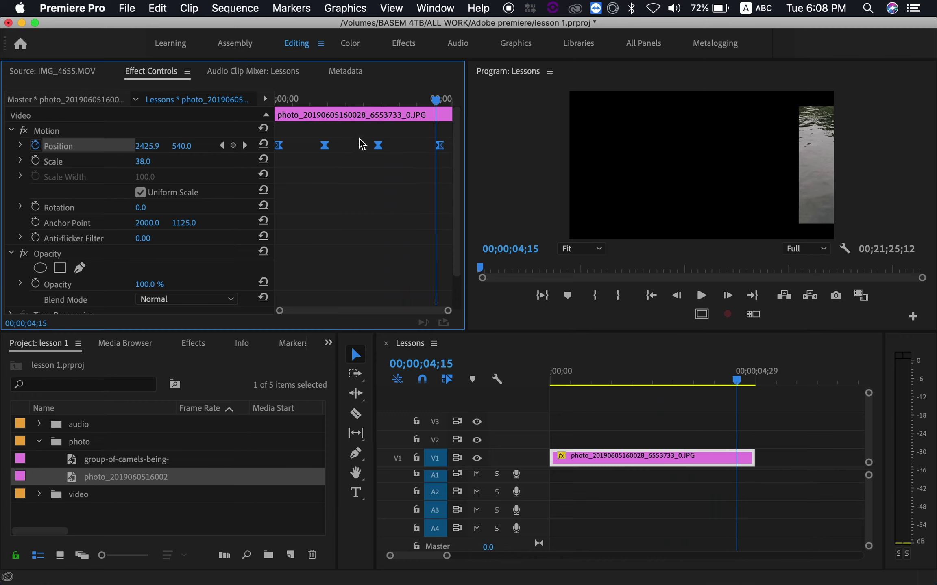
mouse_move(436, 100)
left_mouse_down()
mouse_move(295, 114)
mouse_move(325, 115)
left_mouse_up()
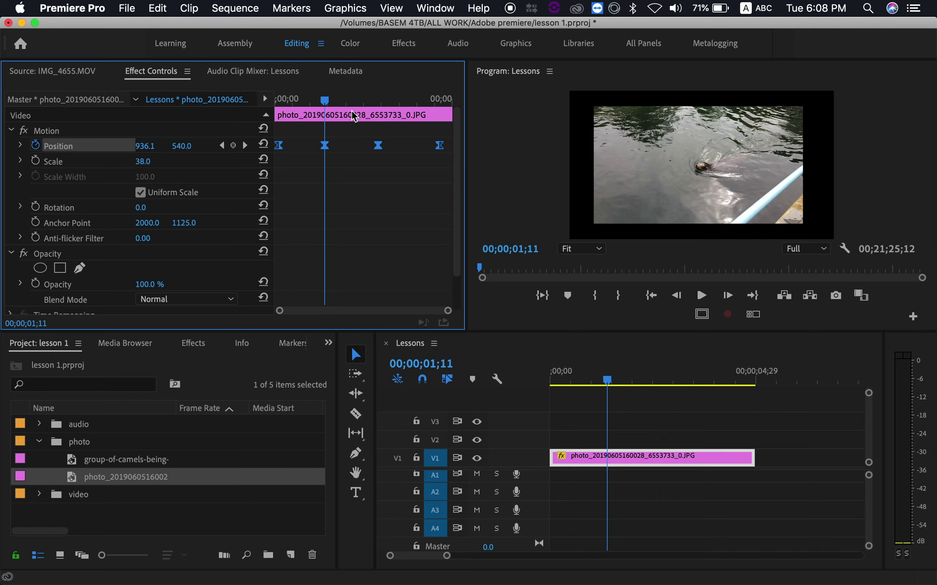
left_click_drag(325, 107, 325, 109)
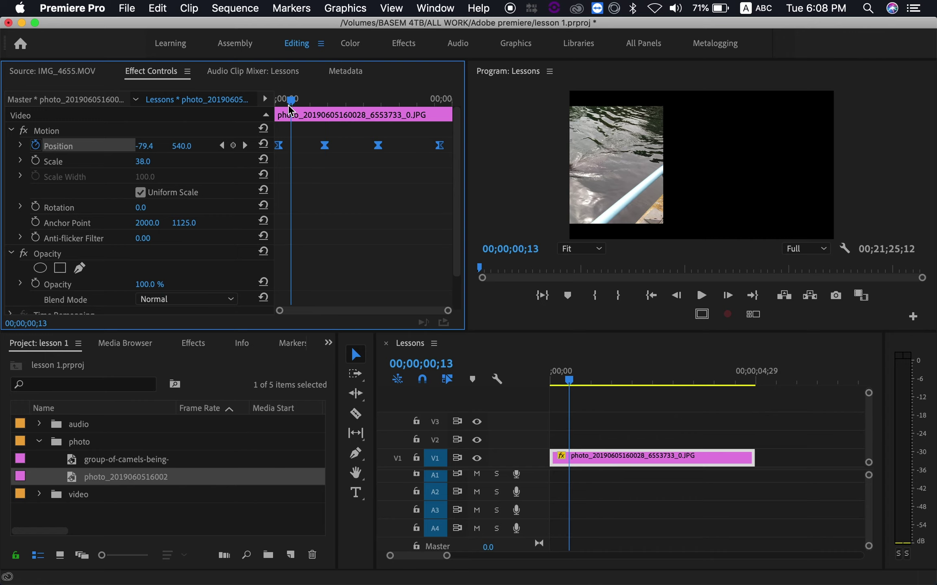
left_click(245, 145)
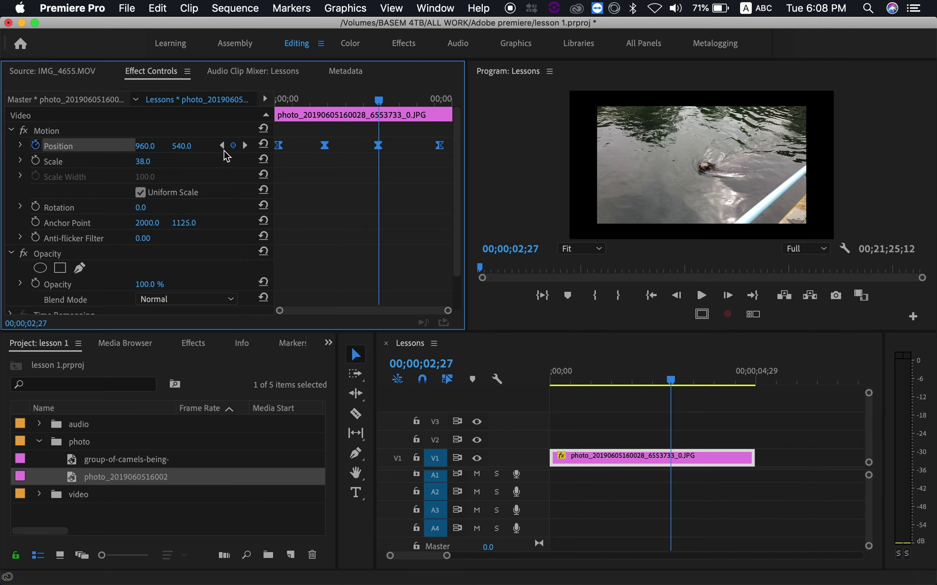
left_click(222, 146)
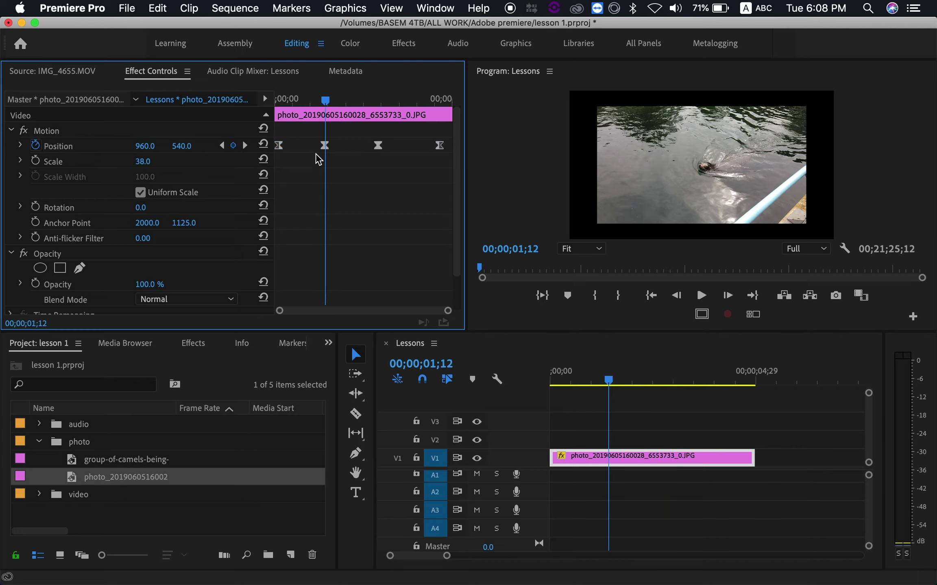
left_click(35, 161)
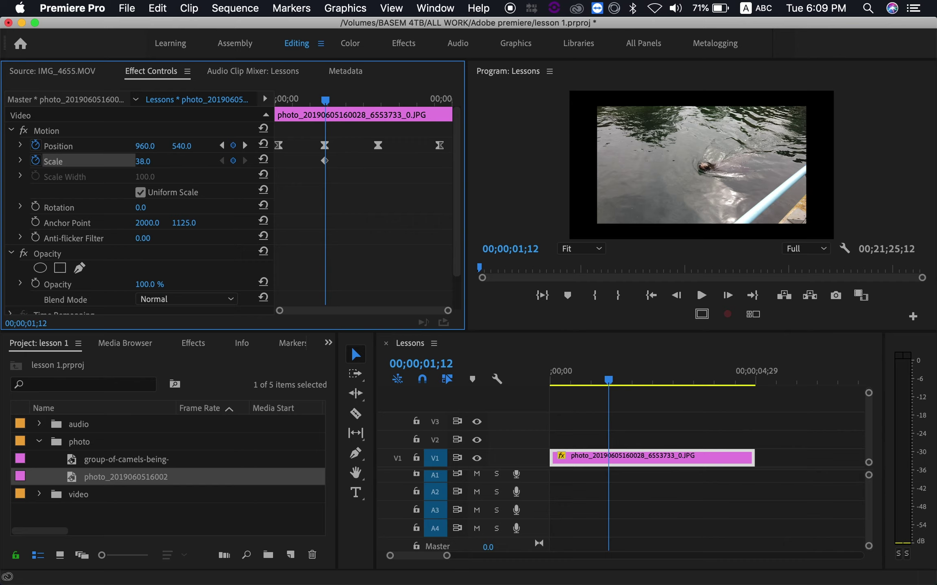
Start Scale keyframing and zoom the photo up to 133.0 at 00;00;02;25
left_click(158, 160)
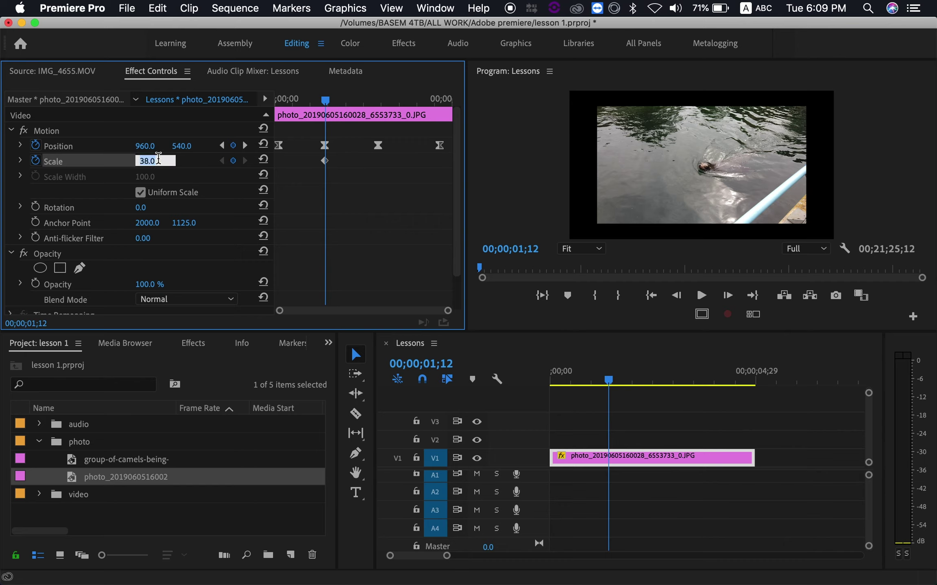
left_click(336, 102)
left_click_drag(335, 103, 379, 105)
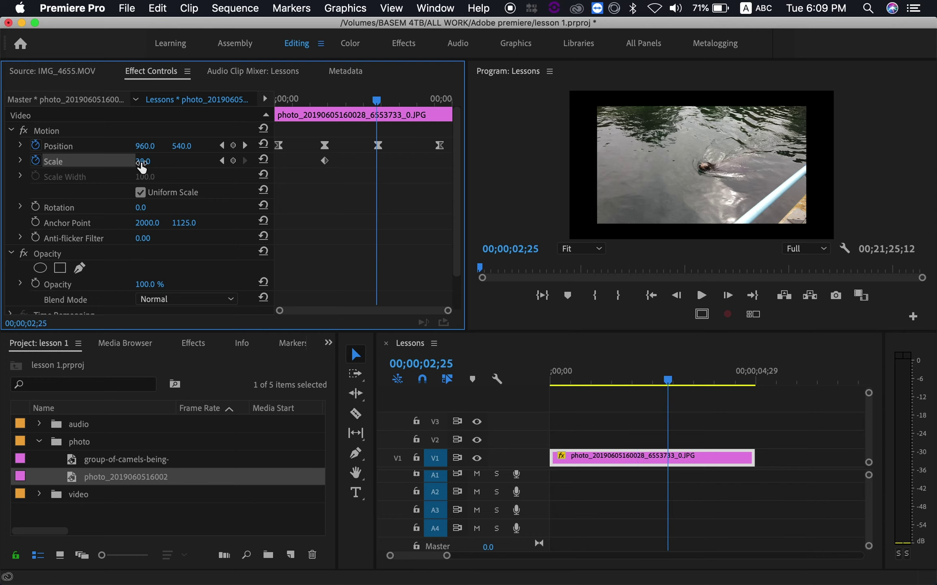
left_click_drag(143, 161, 180, 161)
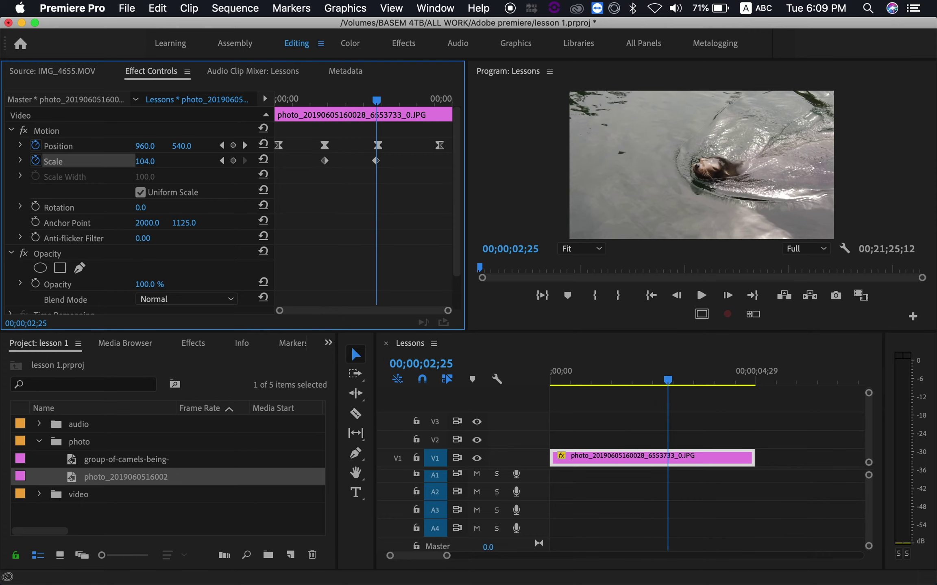
left_click_drag(180, 161, 181, 174)
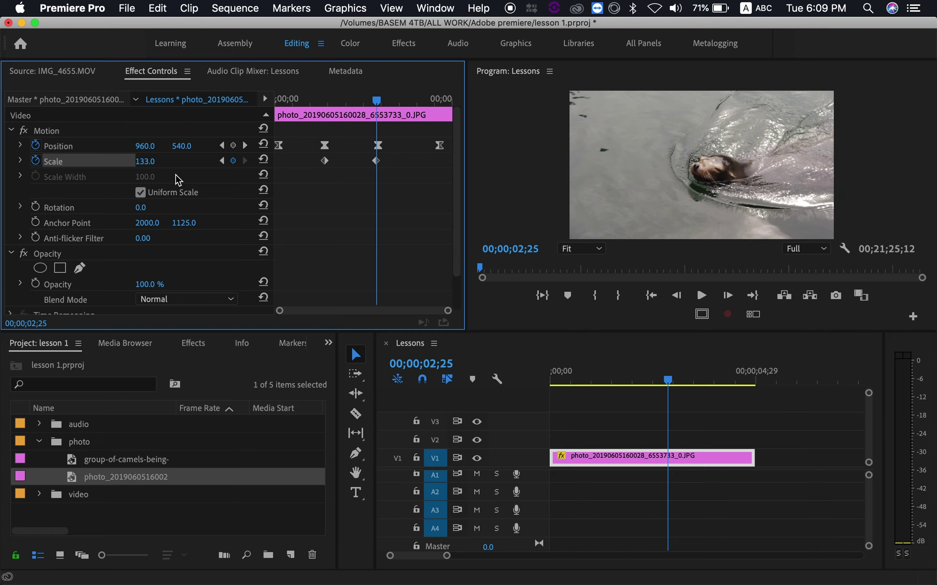
Shrink the photo to Scale 37.0 at 00;00;03;29, then select all three Scale keyframes
mouse_move(389, 104)
left_mouse_down()
mouse_move(440, 105)
mouse_move(389, 105)
left_mouse_up()
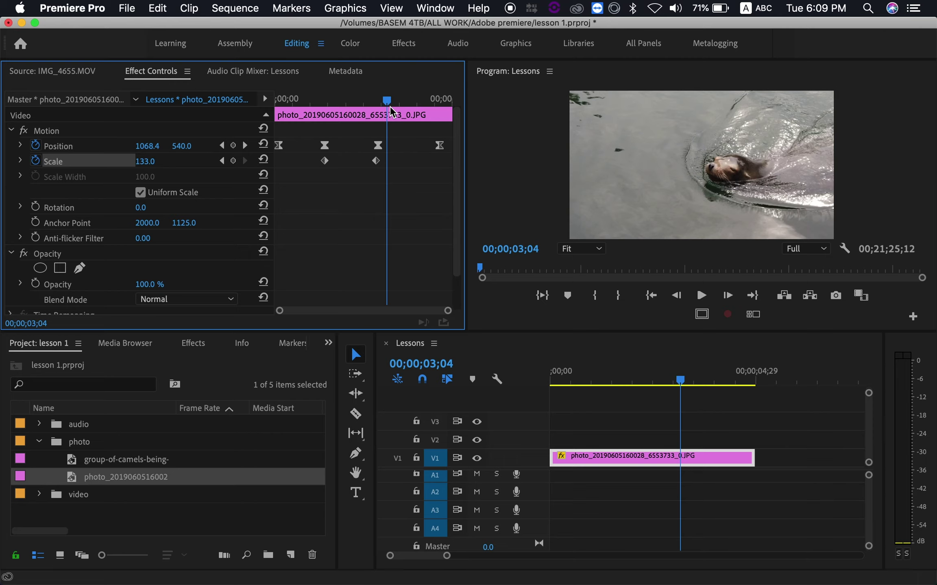
left_click_drag(390, 106, 420, 107)
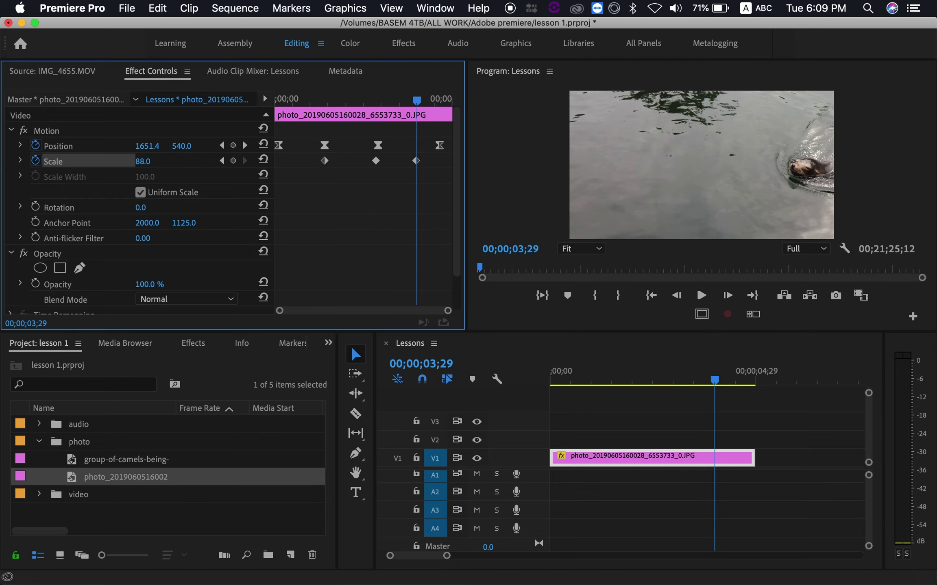
left_click_drag(145, 161, 106, 161)
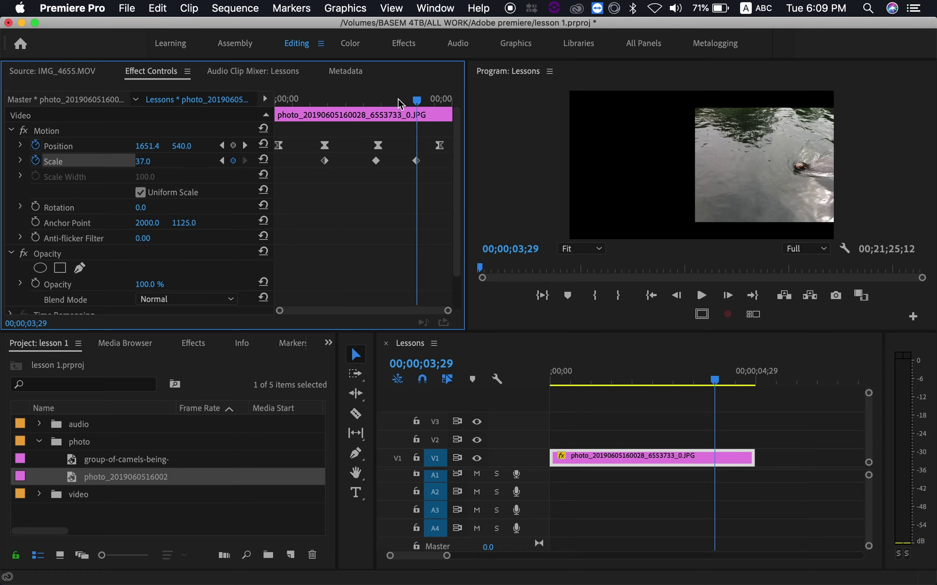
key("Home")
left_click_drag(440, 184, 313, 154)
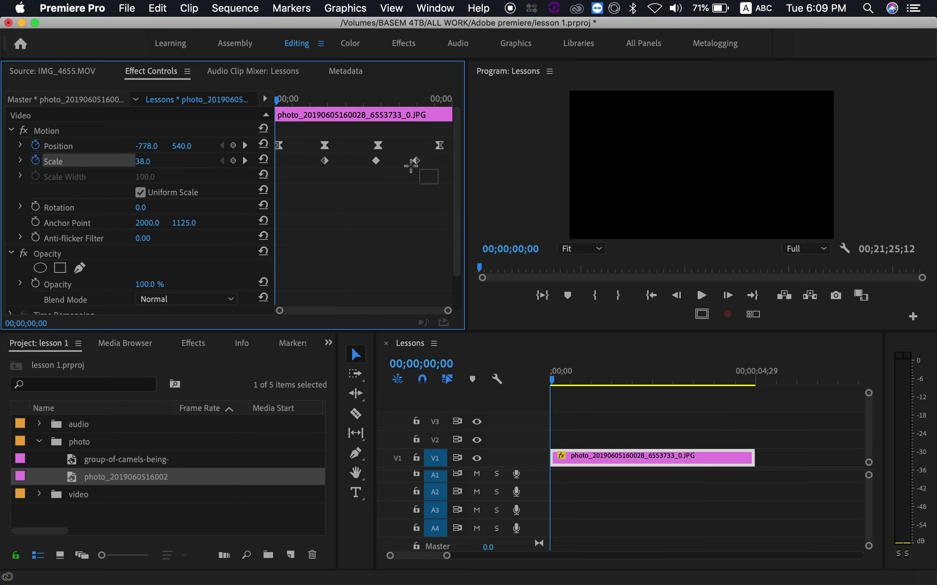
Ease the three Scale keyframes with Bezier, then play the animation and rewind to 00;00;00;00
right_click(324, 166)
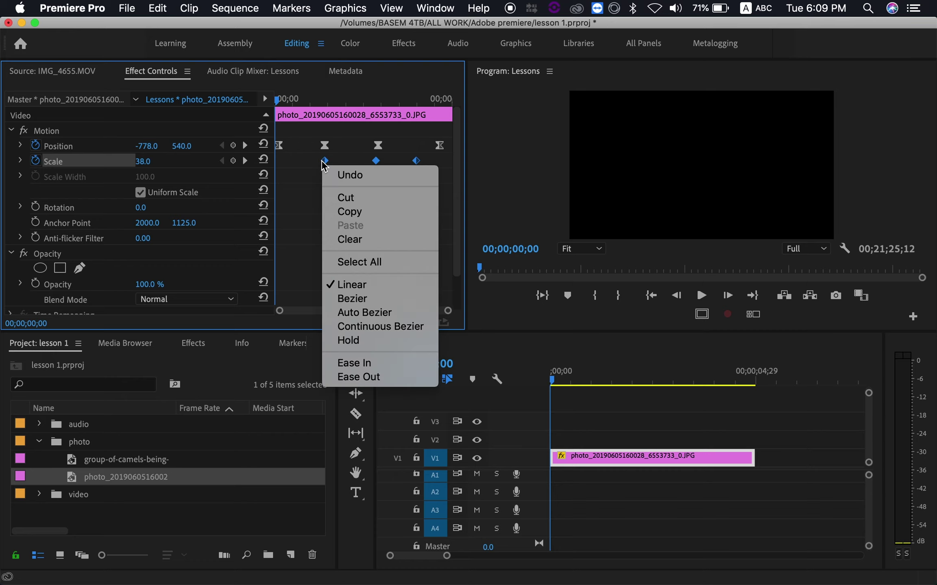
left_click(374, 300)
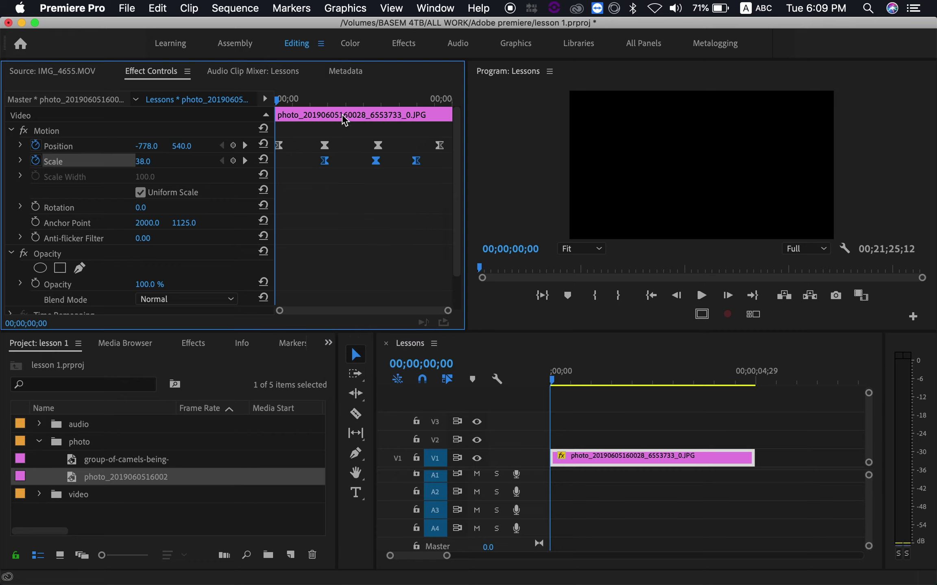
left_click_drag(574, 371, 432, 380)
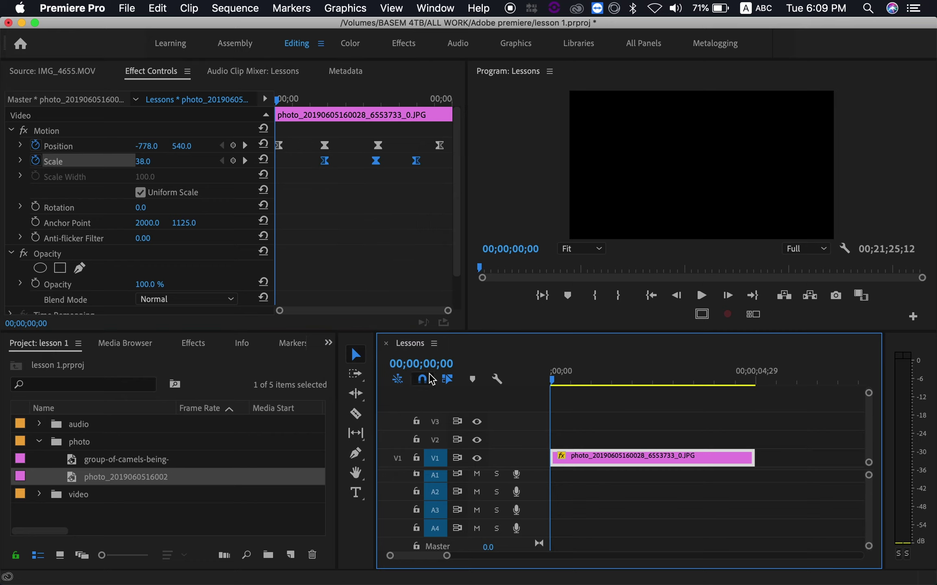
key("space")
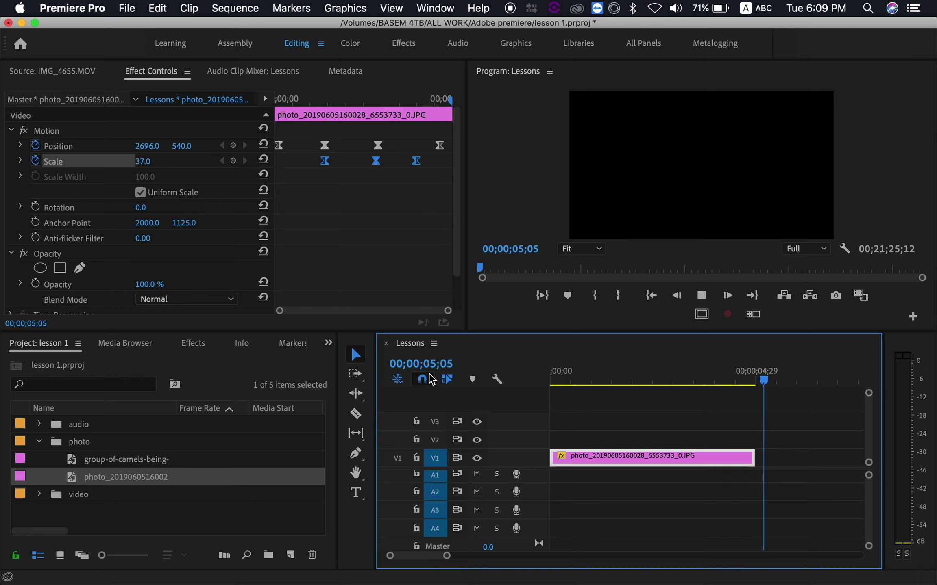
key("space")
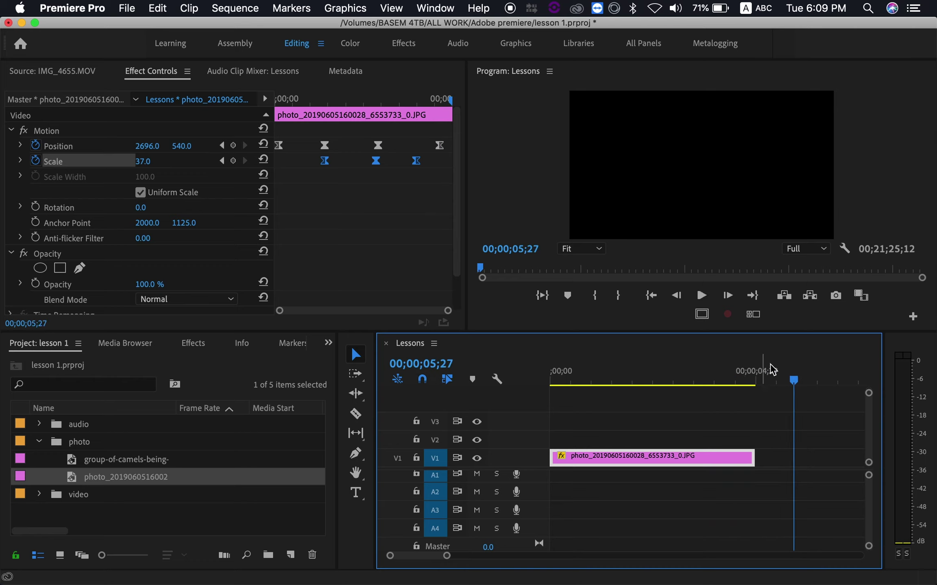
left_click_drag(804, 386, 483, 401)
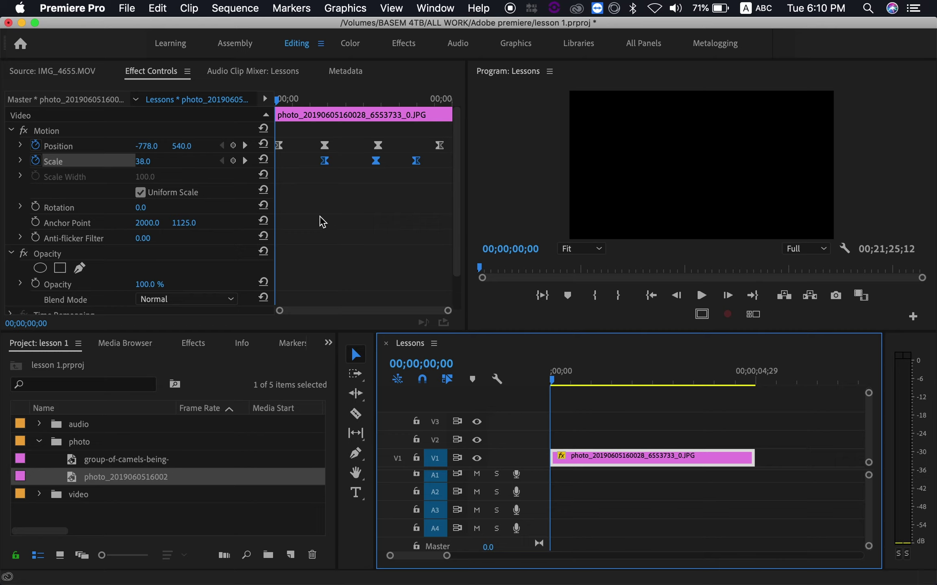
Save, then add the first Opacity keyframe at 100.0% at 00;00;01;12
key("super+s")
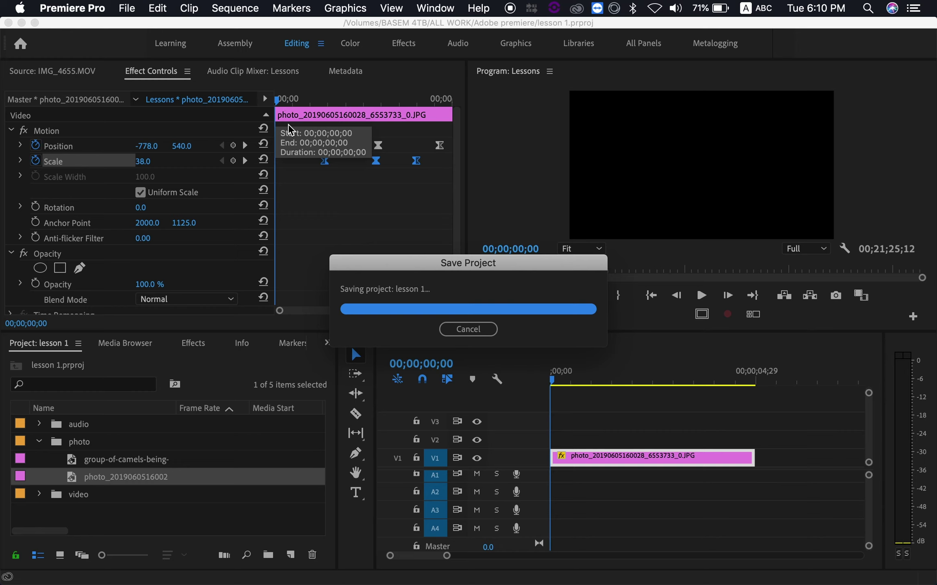
left_click_drag(280, 101, 325, 102)
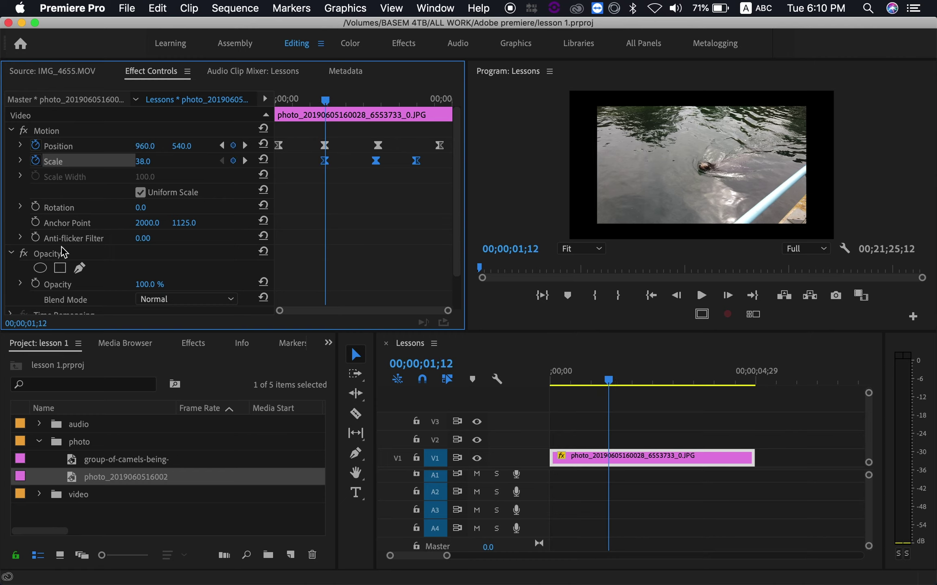
left_click(36, 283)
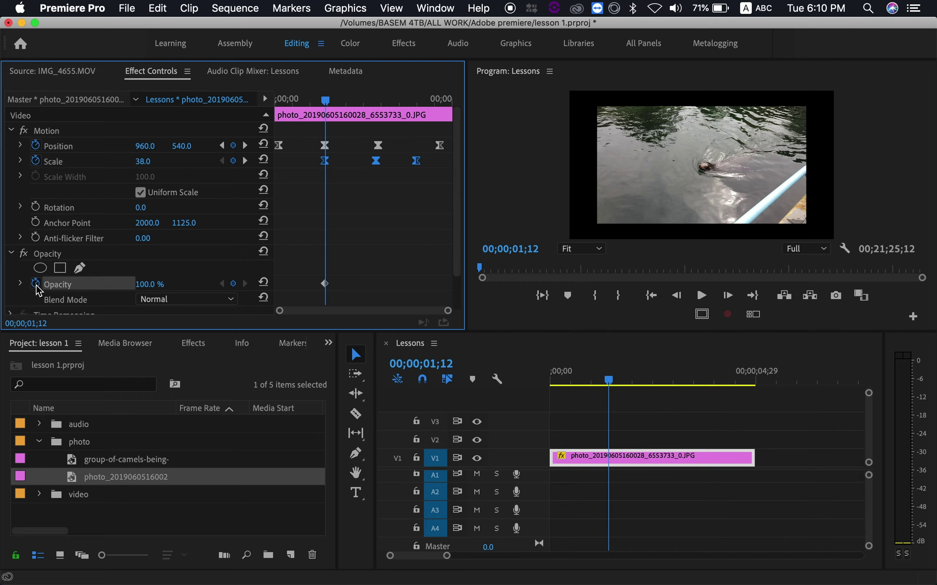
Set Opacity to 50% at 00;00;01;12 and add a matching 50% keyframe at 00;00;02;11
left_click(149, 284)
type("50")
key("Return")
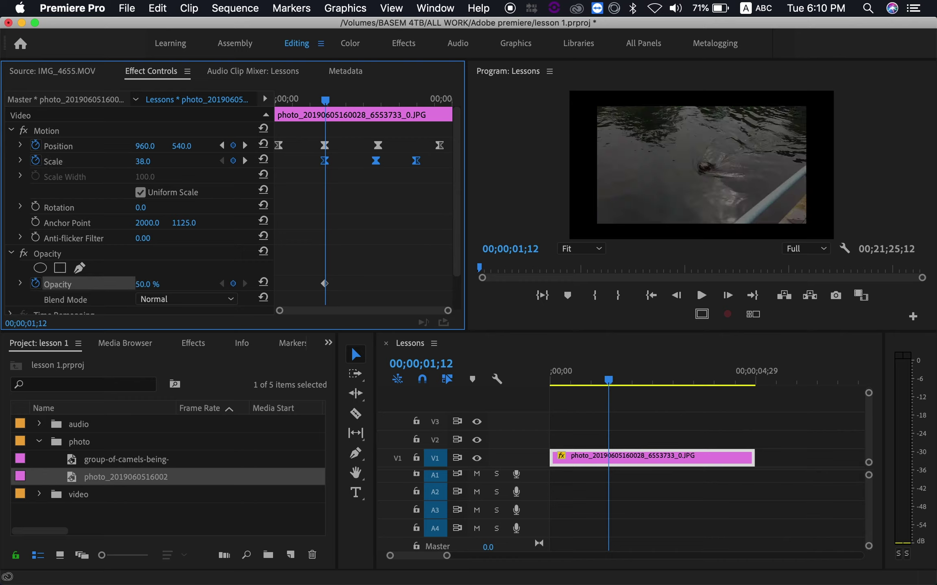
left_click_drag(331, 108, 355, 117)
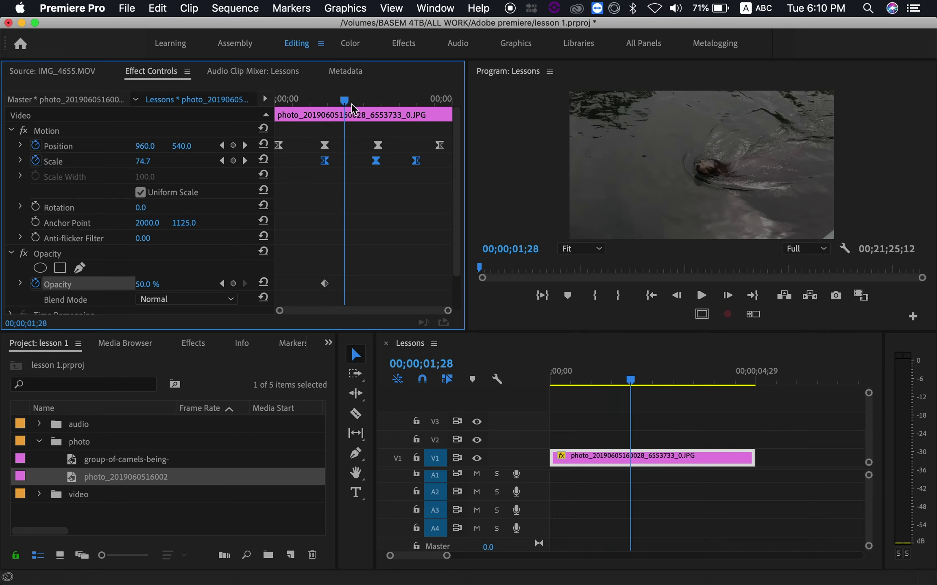
left_click(154, 283)
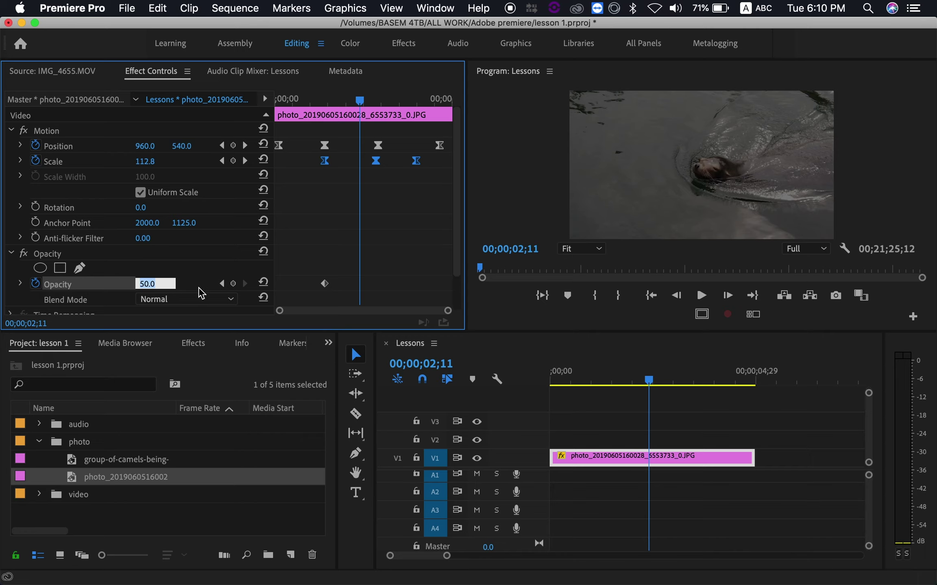
left_click(233, 283)
Raise Opacity to 100% with a keyframe at 00;00;03;23
left_click(371, 100)
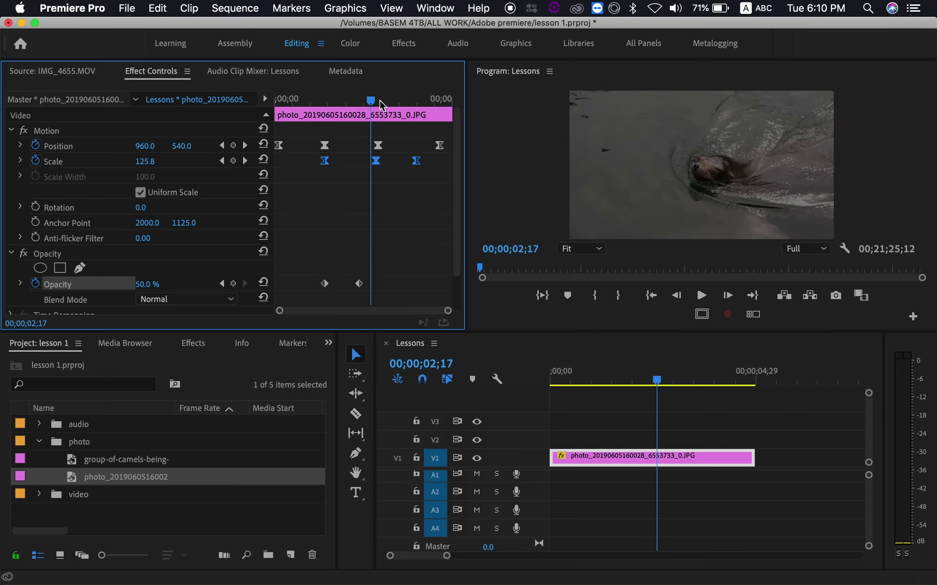
left_click_drag(381, 102, 414, 111)
left_click(155, 284)
type("100")
key("Return")
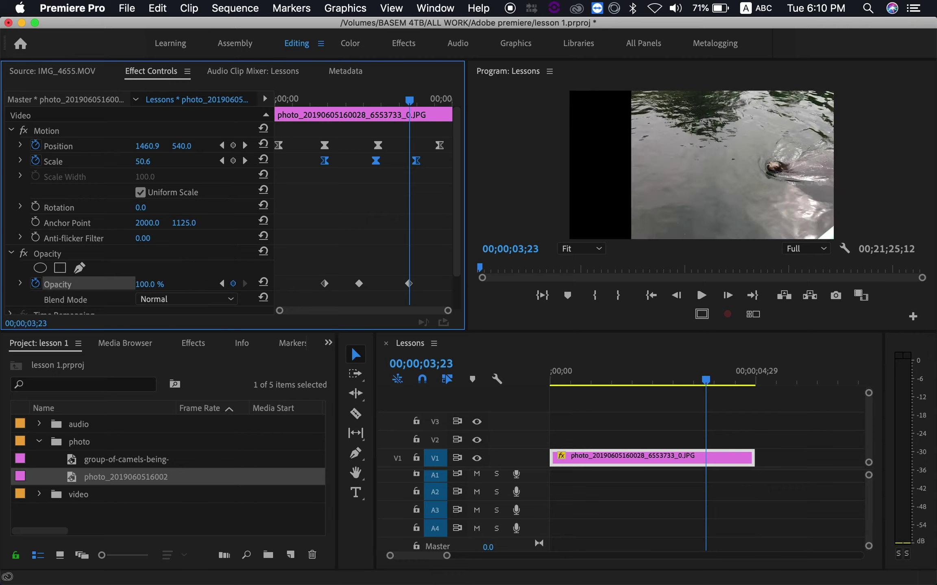
Play the Lessons sequence from the start, then rewind to the clip start
left_click(697, 380)
key("Home")
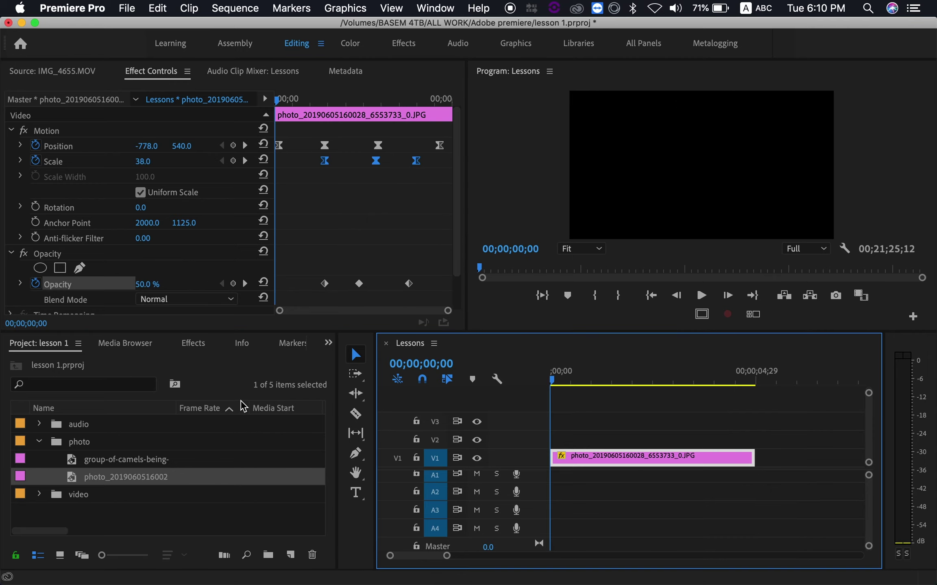
key("space")
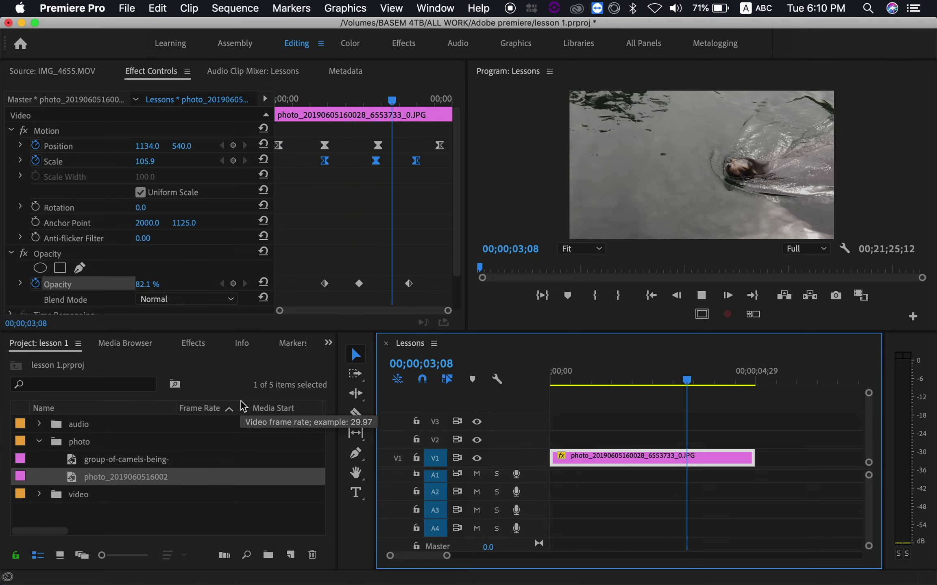
key("space")
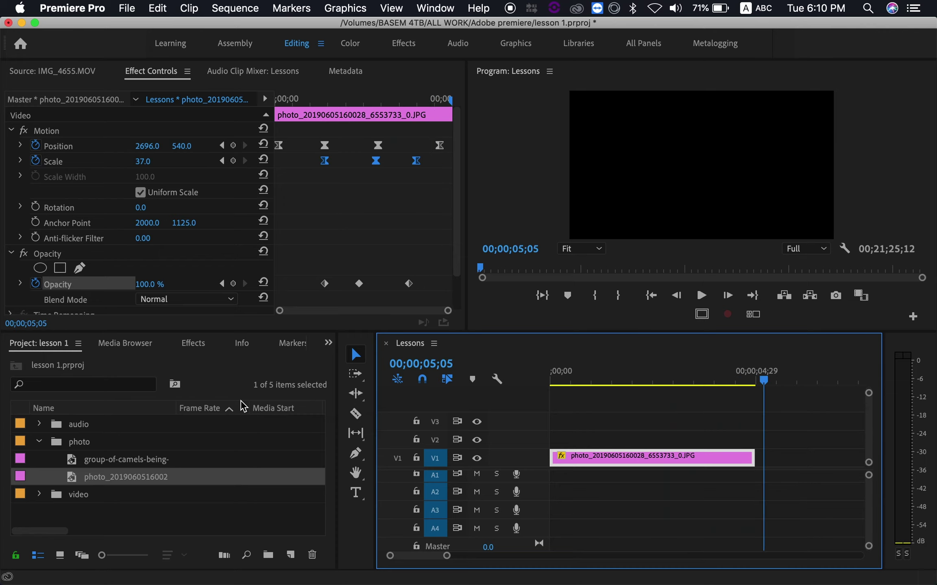
left_click_drag(763, 382, 407, 387)
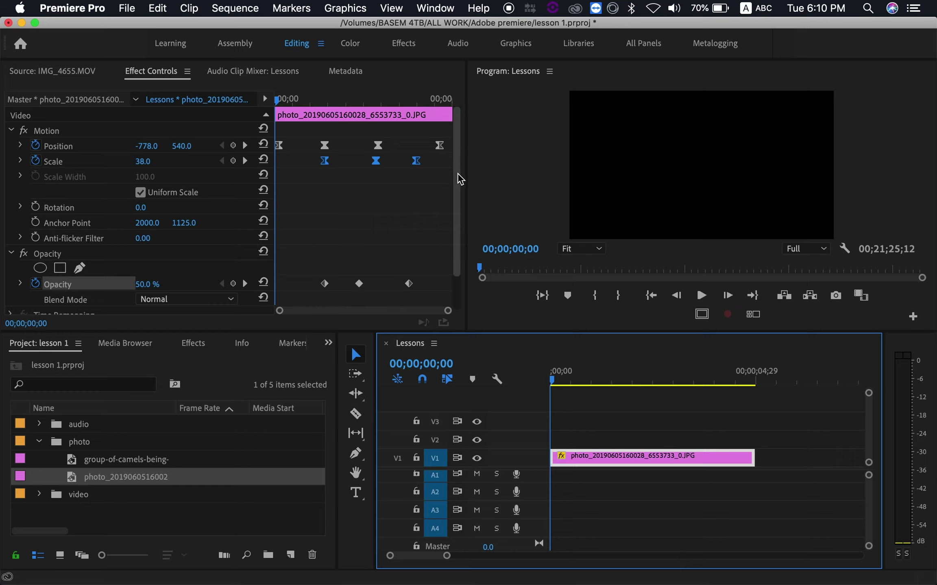
Switch all three Opacity keyframes from linear to Bezier interpolation, then scrub forward to check the easing
left_click_drag(459, 179, 460, 185)
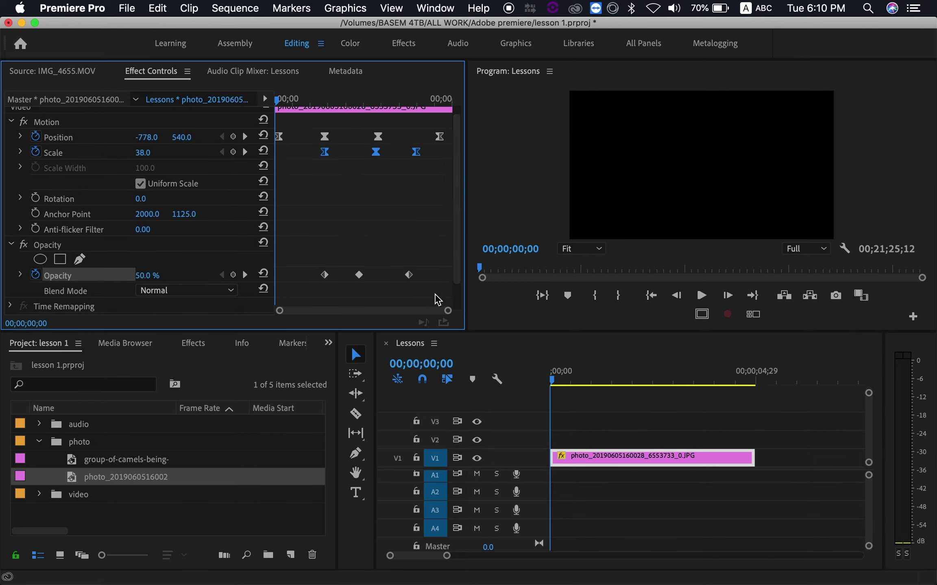
left_click_drag(434, 295, 306, 250)
right_click(326, 279)
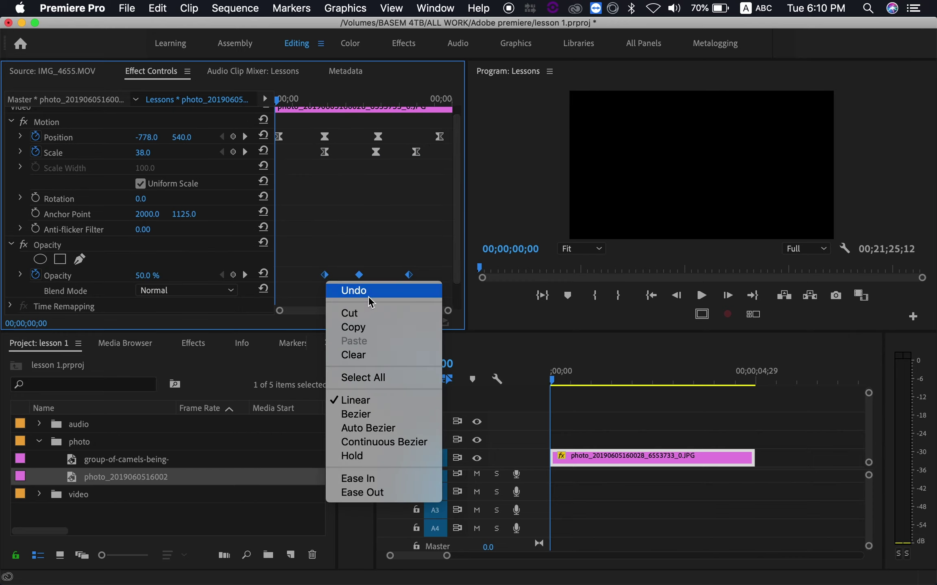
left_click(380, 414)
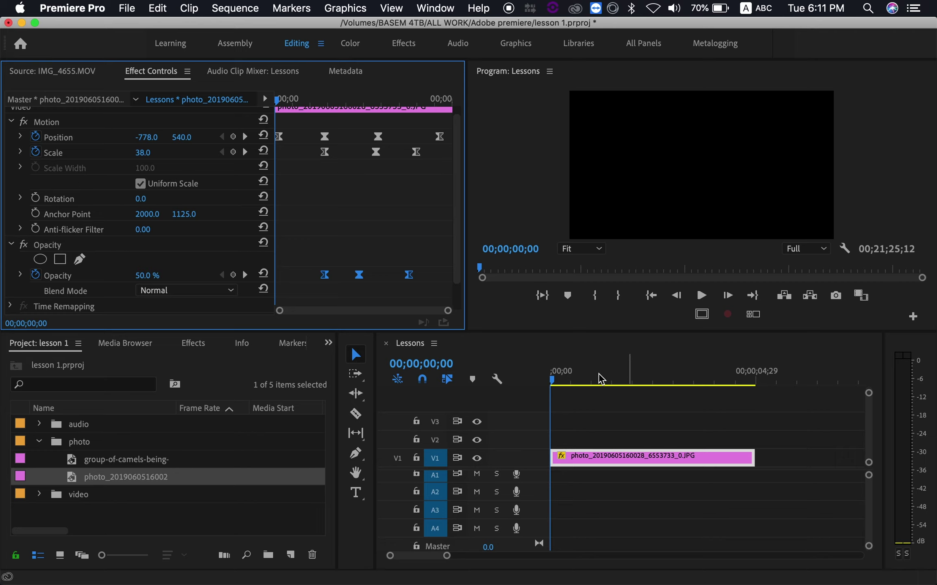
left_click_drag(561, 381, 739, 393)
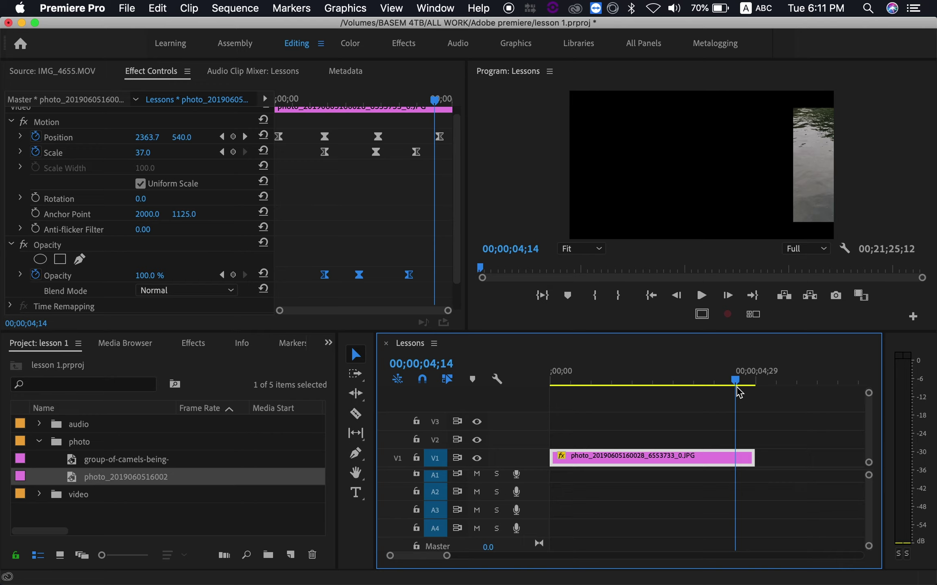
left_click_drag(739, 393, 620, 402)
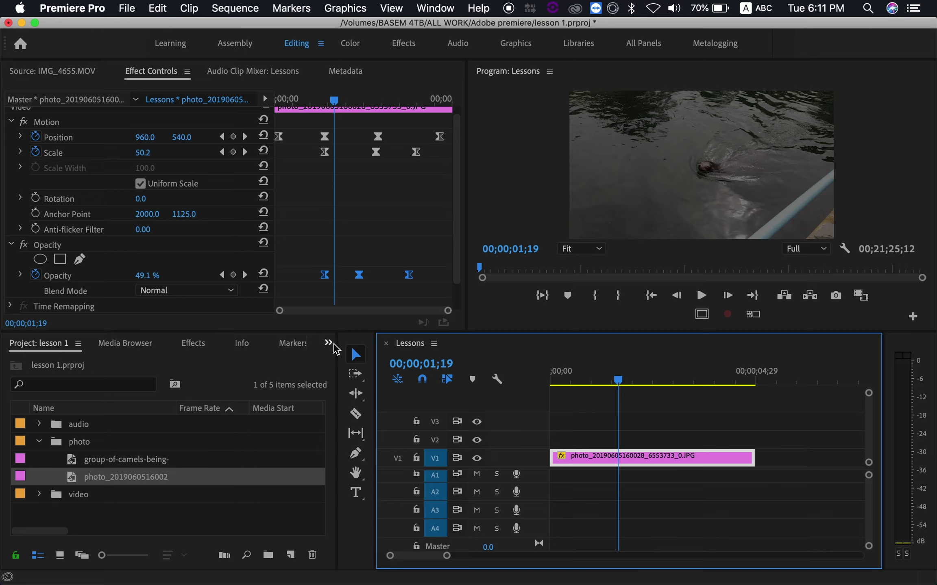
left_click(620, 383)
left_click_drag(635, 385, 596, 390)
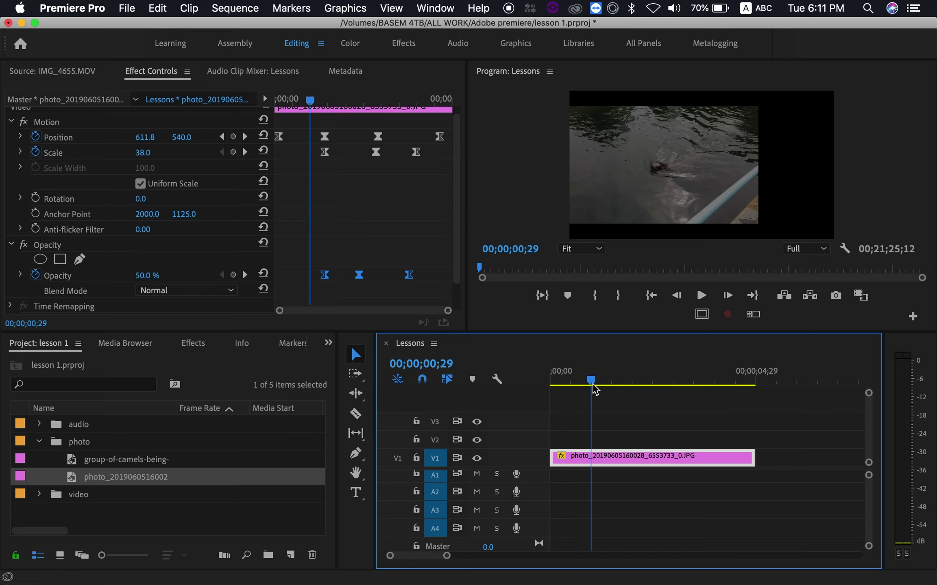
left_click_drag(595, 389, 637, 393)
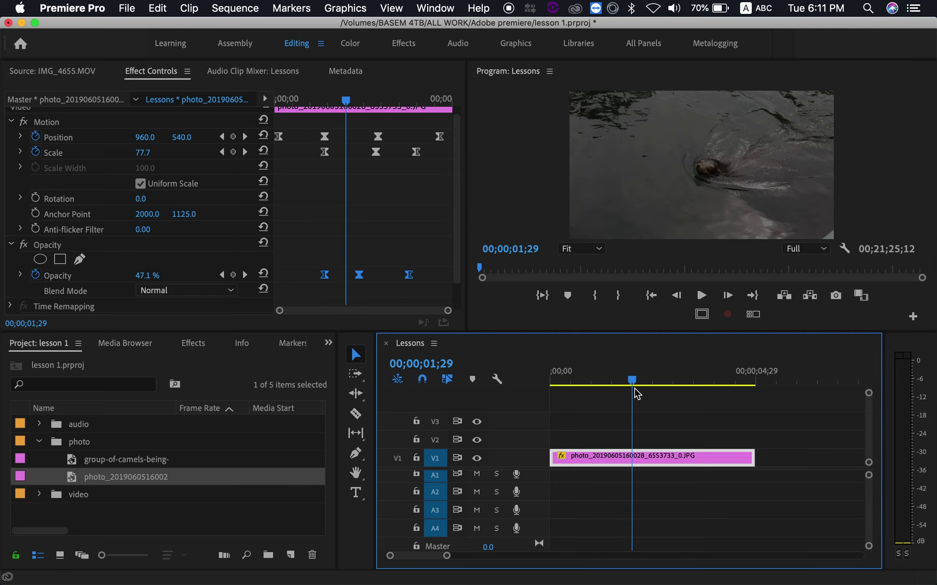
left_click_drag(638, 393, 654, 390)
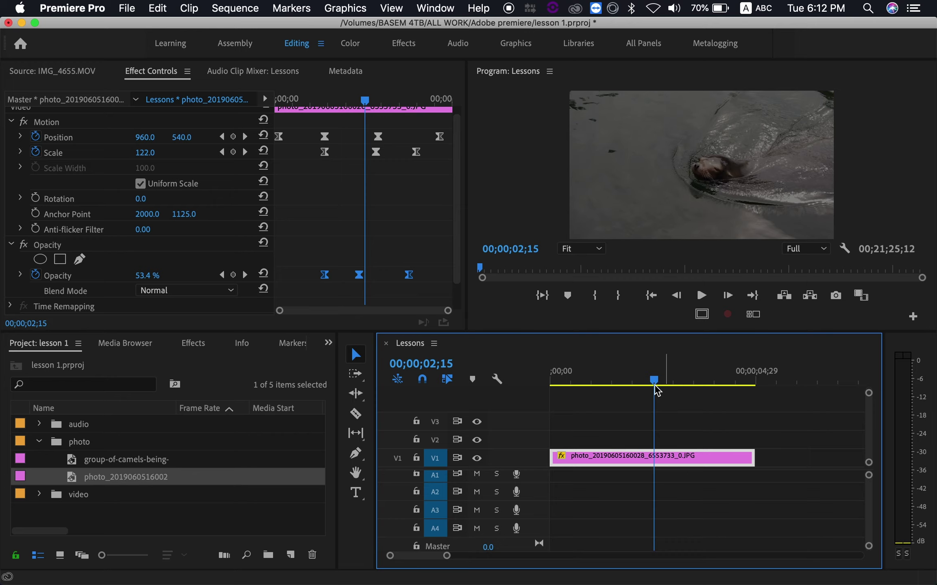
mouse_move(655, 387)
left_mouse_down()
mouse_move(550, 387)
mouse_move(616, 387)
left_mouse_up()
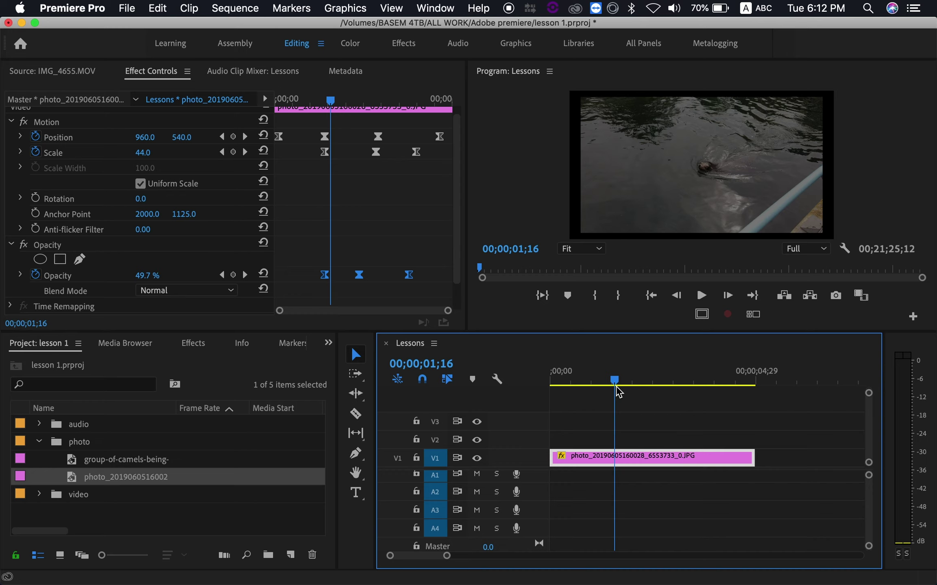
left_click_drag(618, 392, 628, 392)
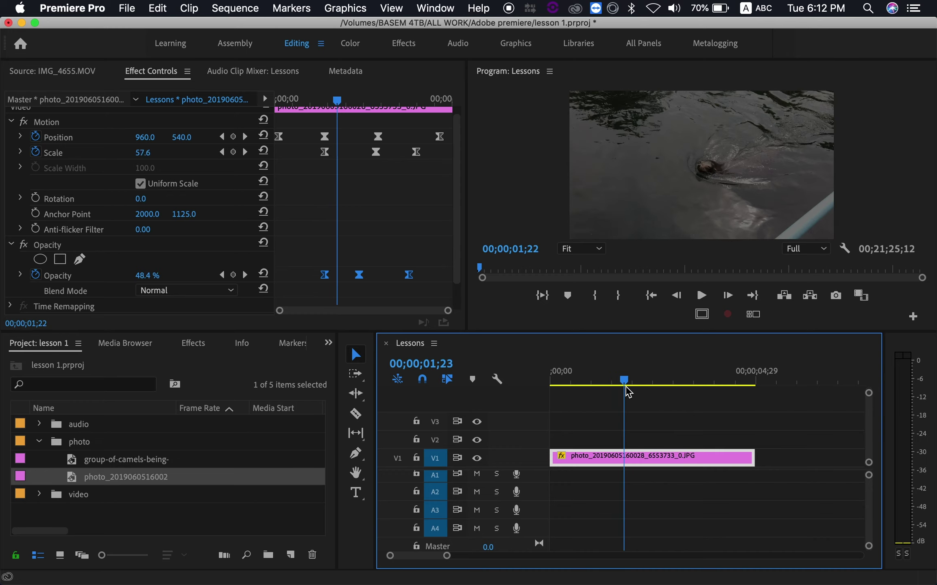